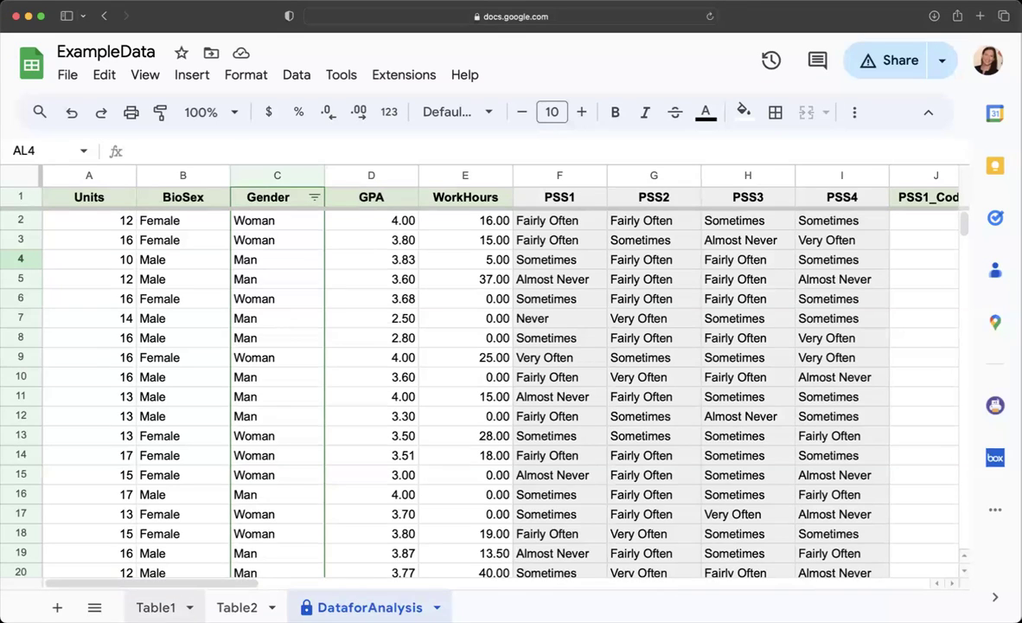
Open the Table1 sheet, whose n and % columns are still empty.
left_click(156, 607)
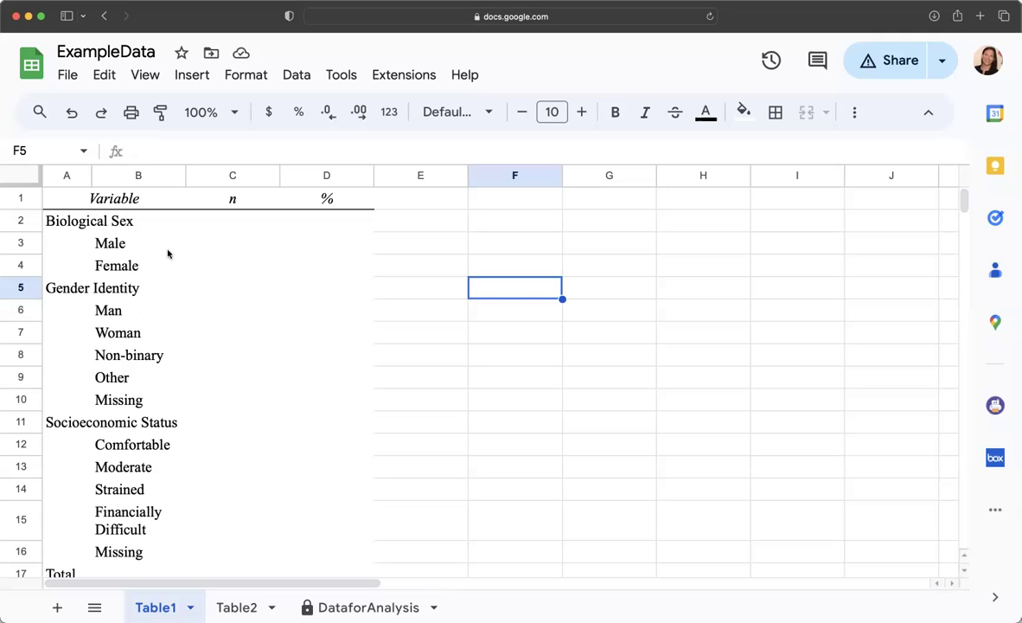
Review the Biological Sex heading and the Male, Female, Man and Woman row labels in Table1.
left_click(98, 223)
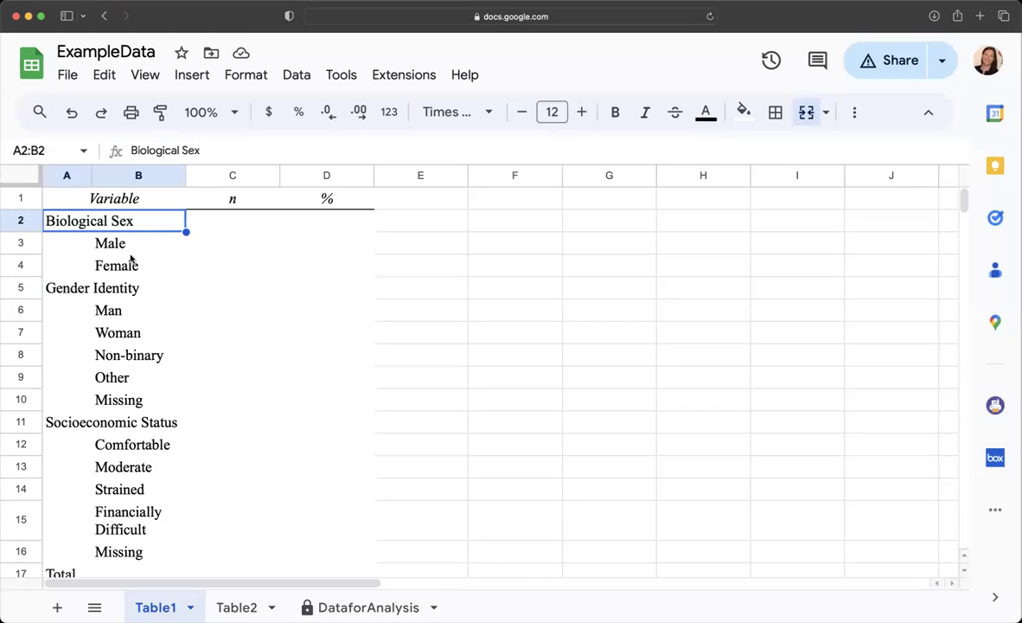
left_click(113, 244)
left_click(111, 264)
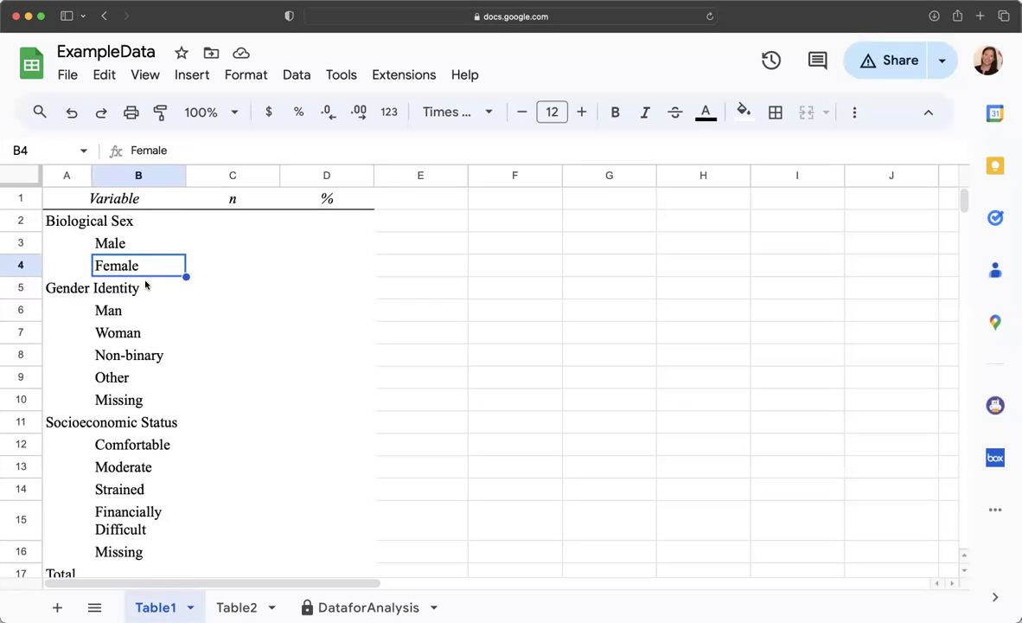
left_click(113, 313)
left_click(115, 329)
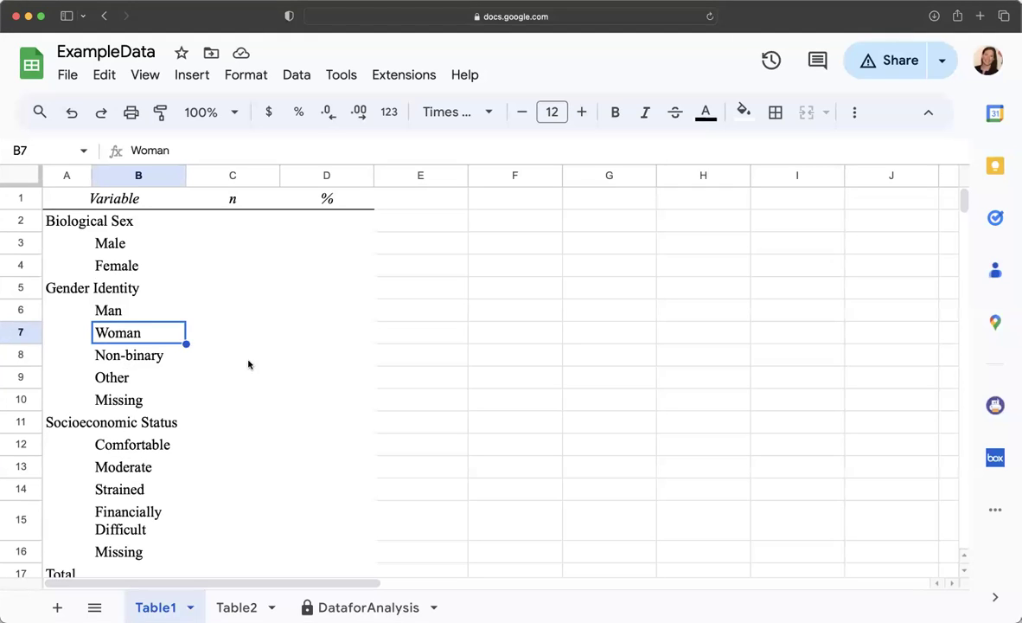
Check the empty n and % cells C2–D4, then move to the DataforAnalysis sheet.
left_click(235, 175)
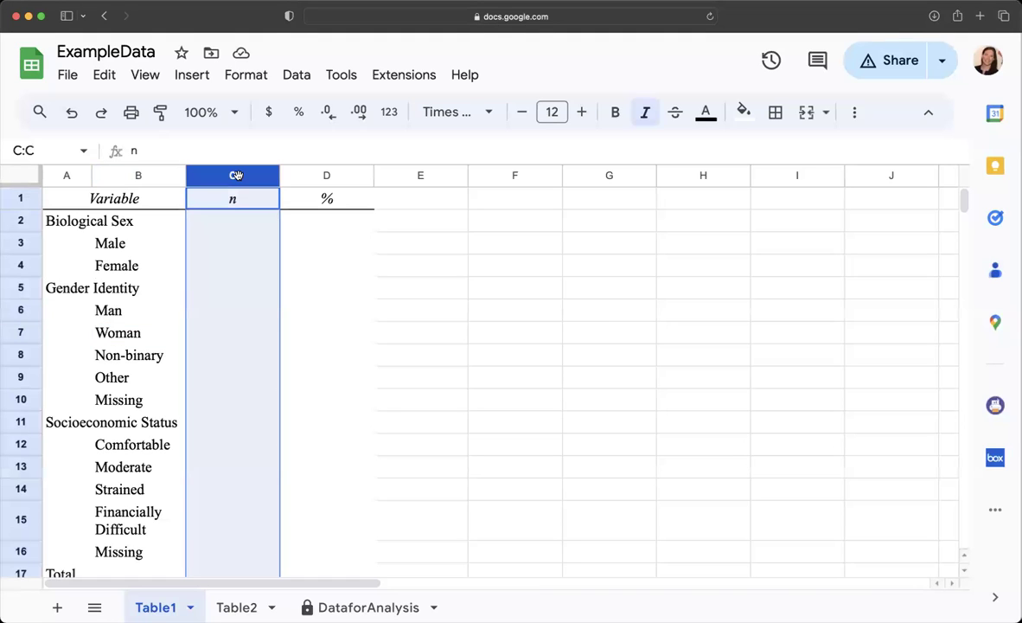
left_click(229, 224)
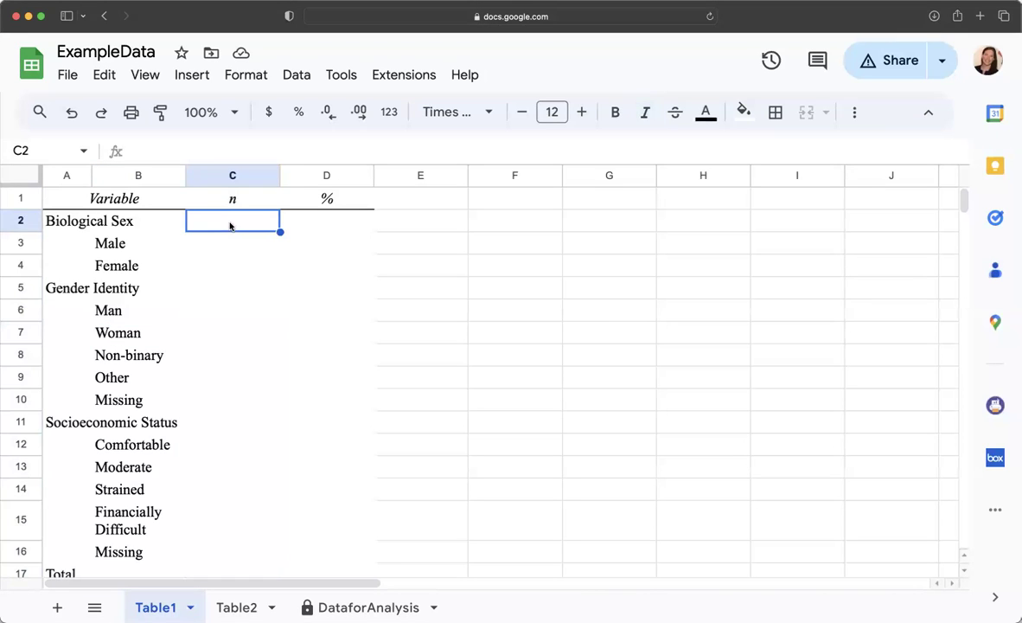
left_click(248, 246)
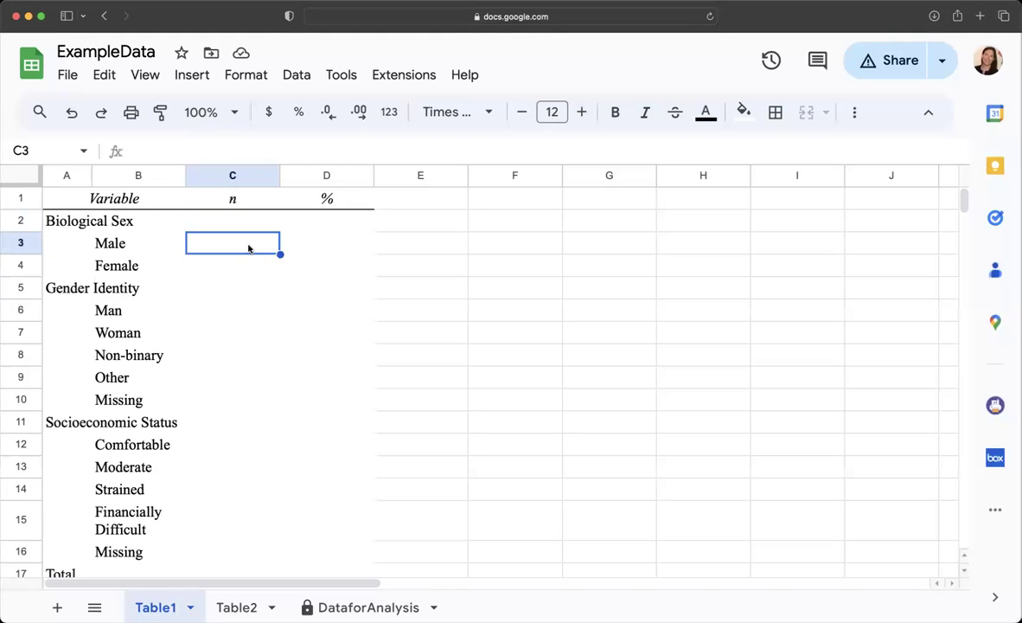
left_click(250, 272)
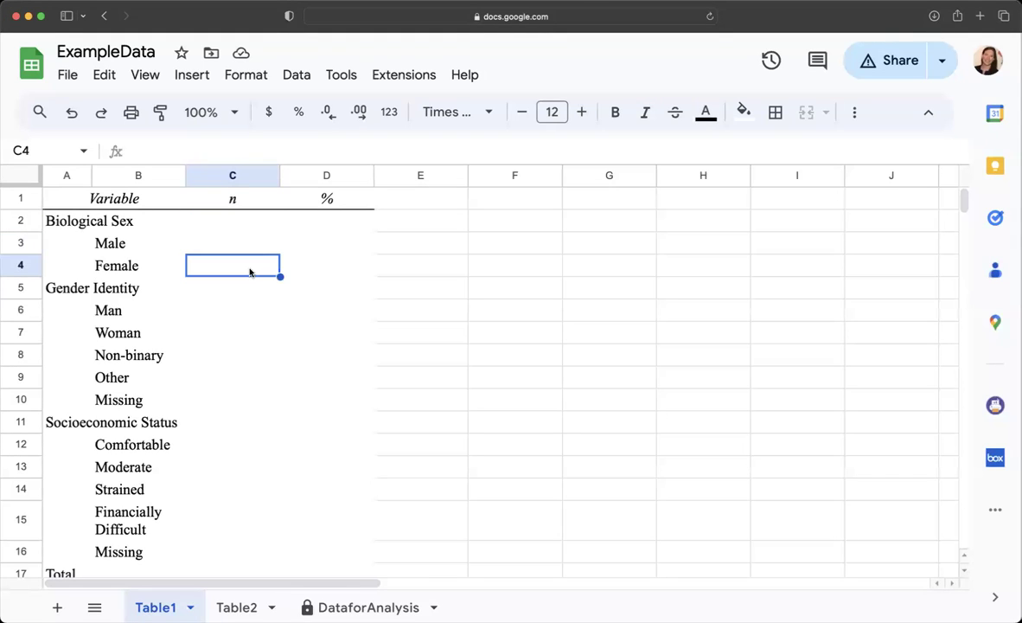
left_click(313, 243)
left_click(313, 269)
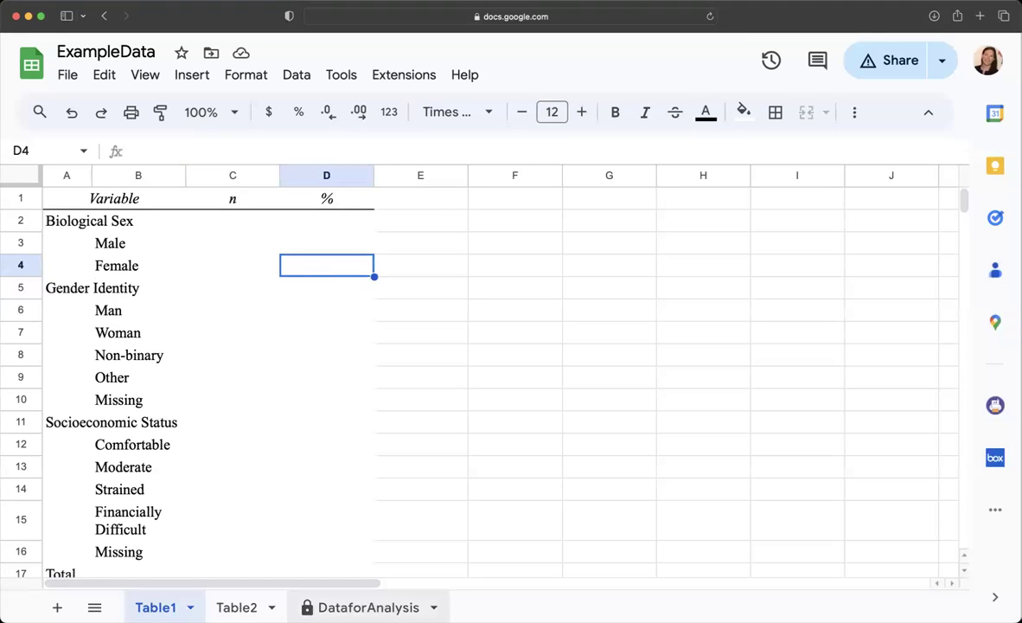
key("alt+Down")
key("alt+Down")
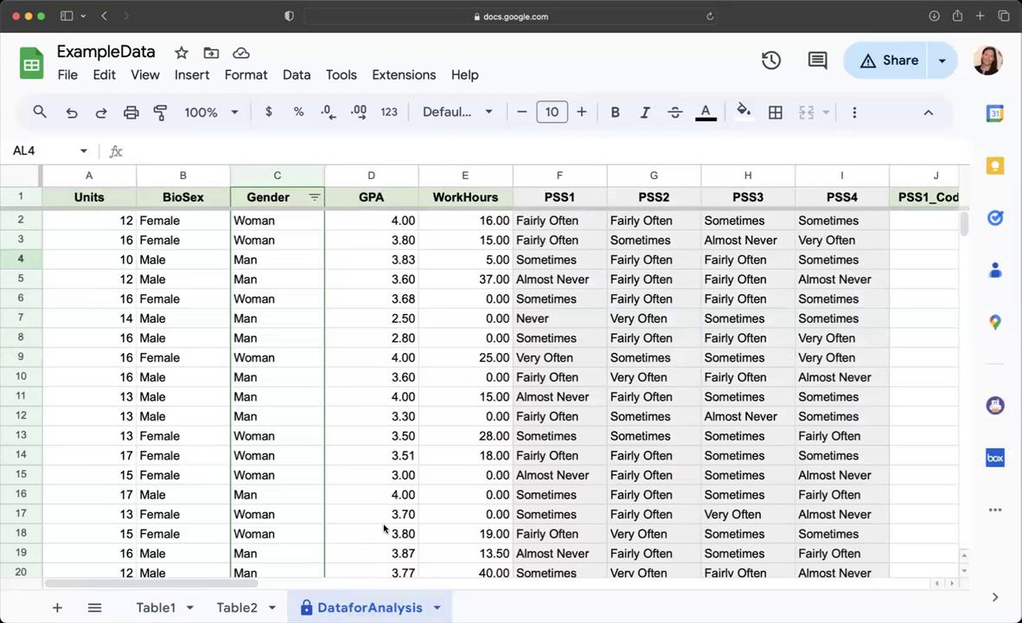
Compare the BioSex and Gender column counts, inspect B2's QUERY formula, and return to Table1 cell C2.
left_click(188, 175)
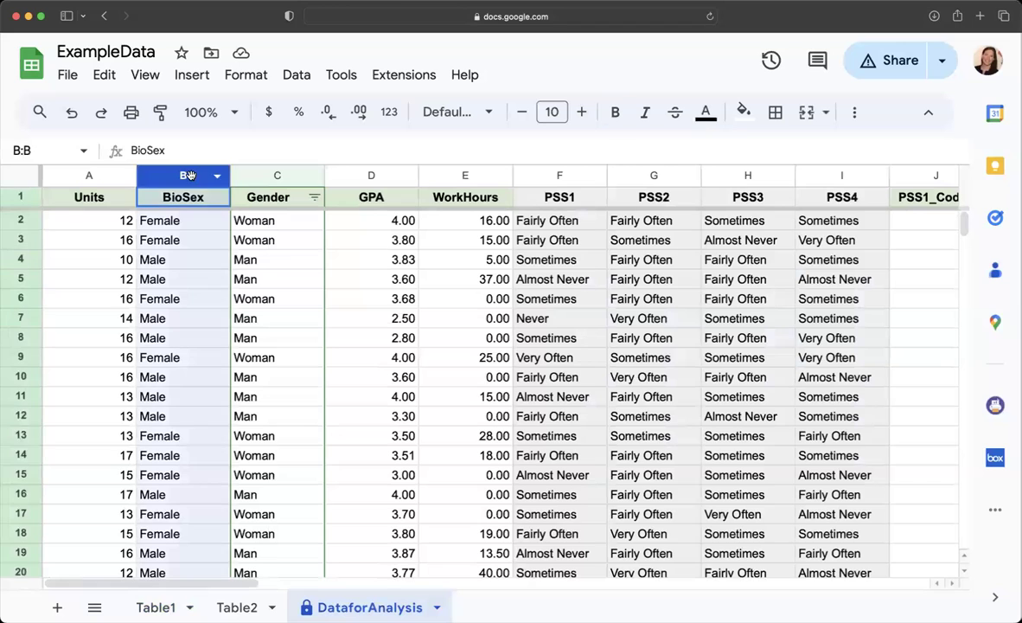
left_click(266, 174)
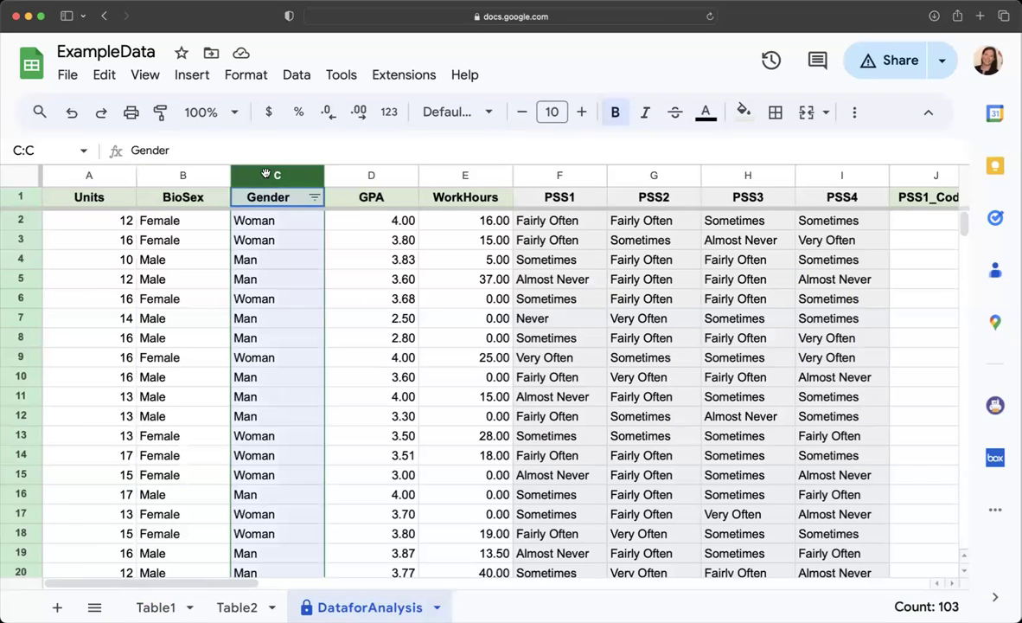
left_click(185, 176)
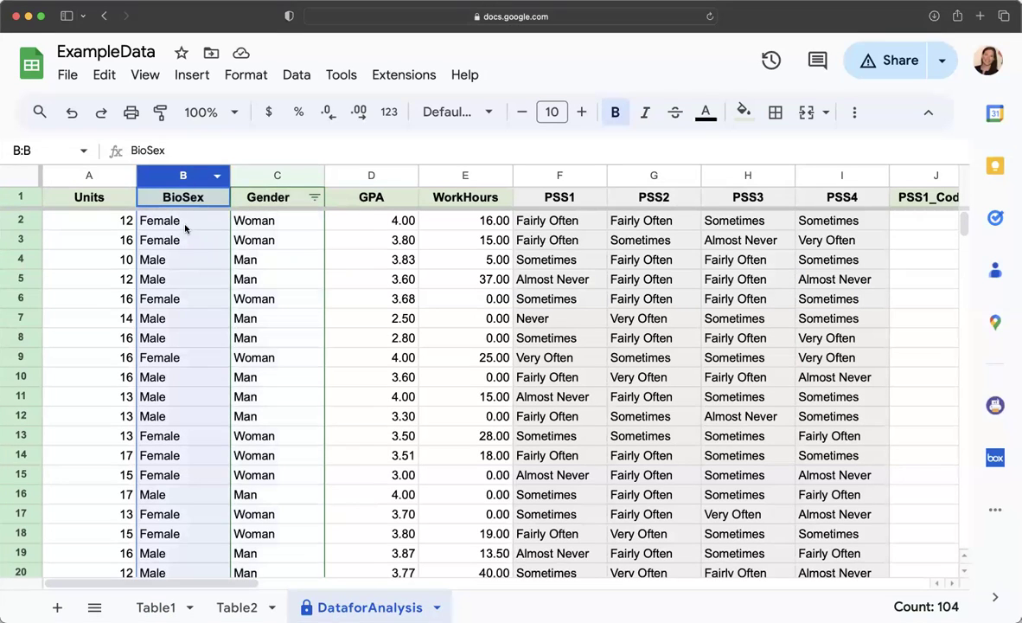
left_click(186, 223)
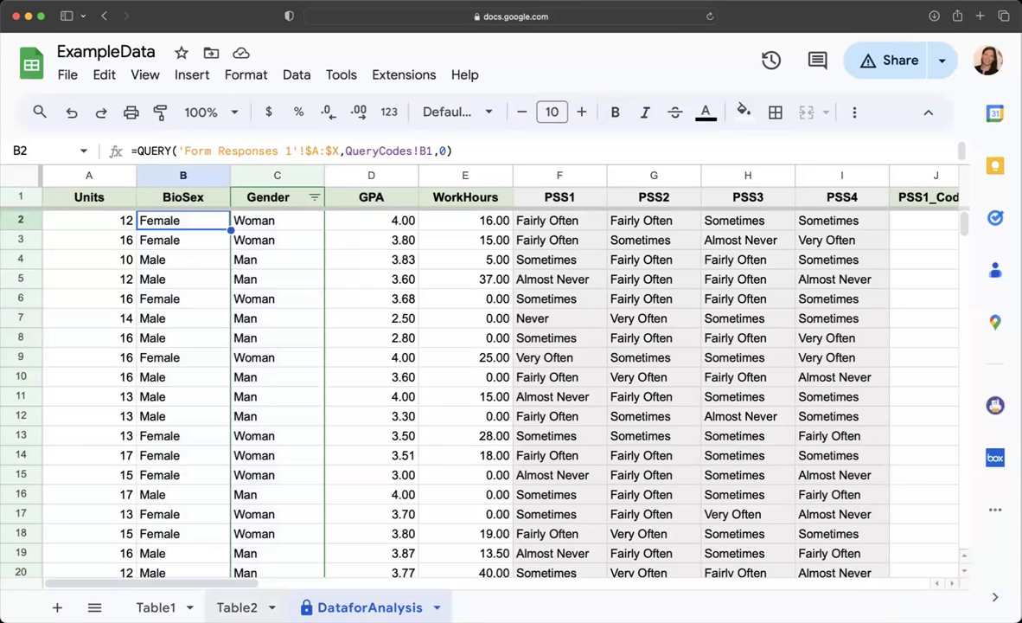
left_click(237, 607)
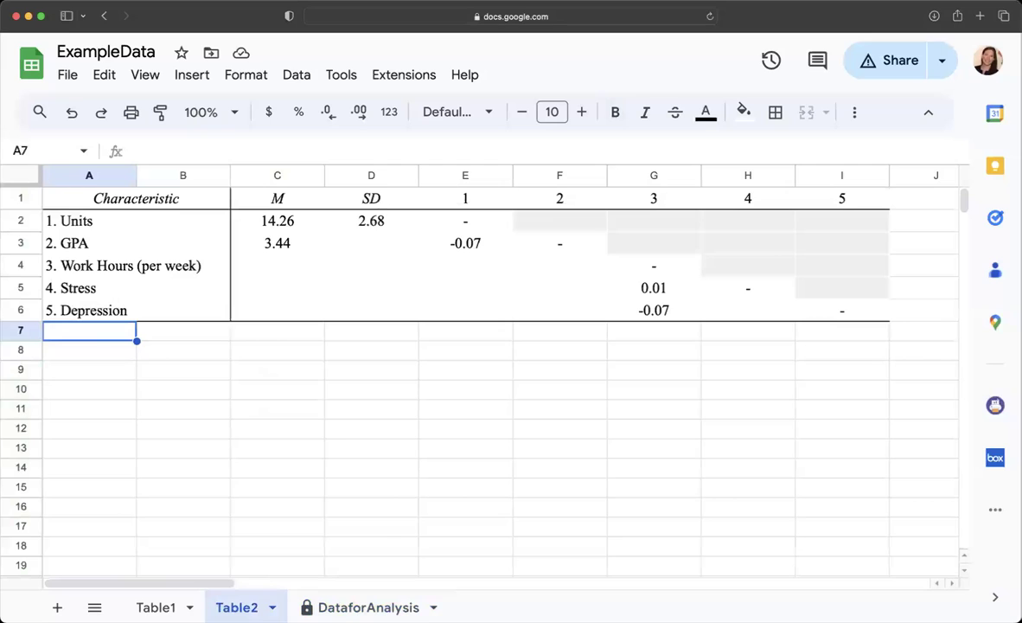
left_click(156, 607)
left_click(230, 220)
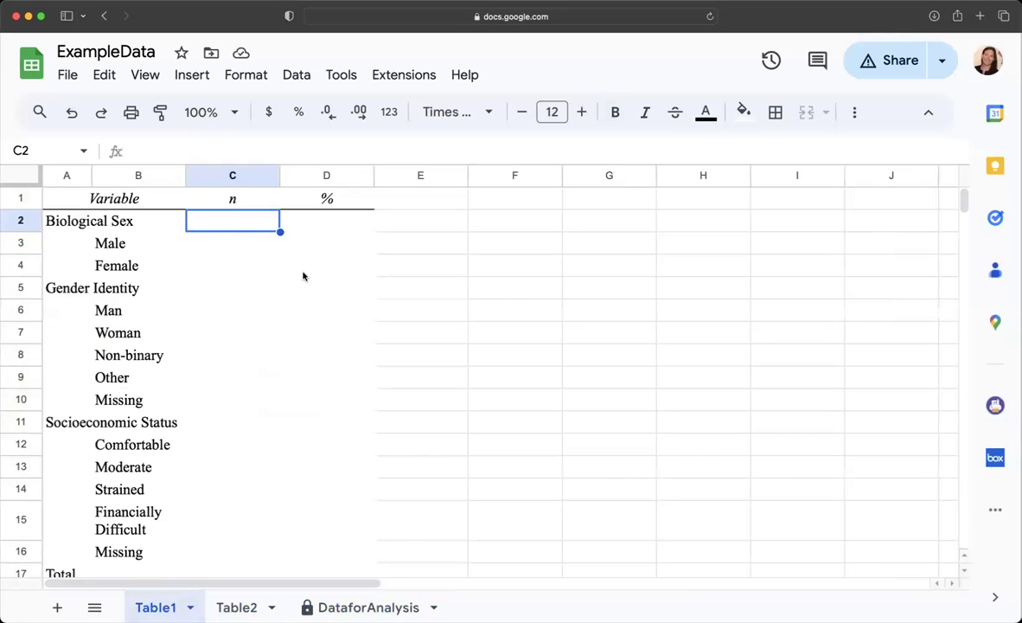
Start a =COUNTIF formula in Table1 cell C3 and go to DataforAnalysis for its range.
key("Down")
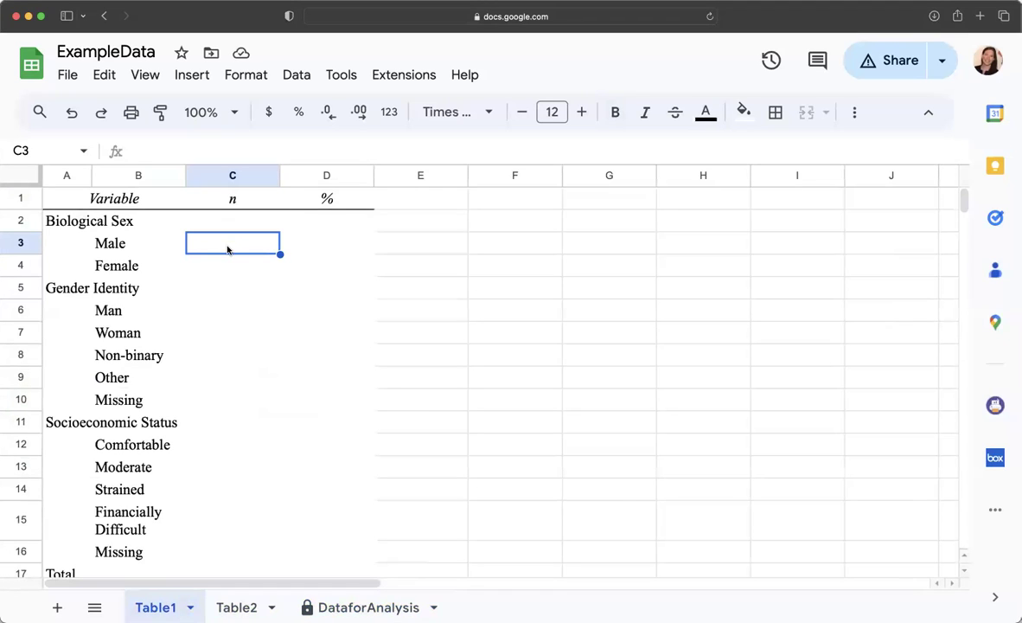
type("=countuf")
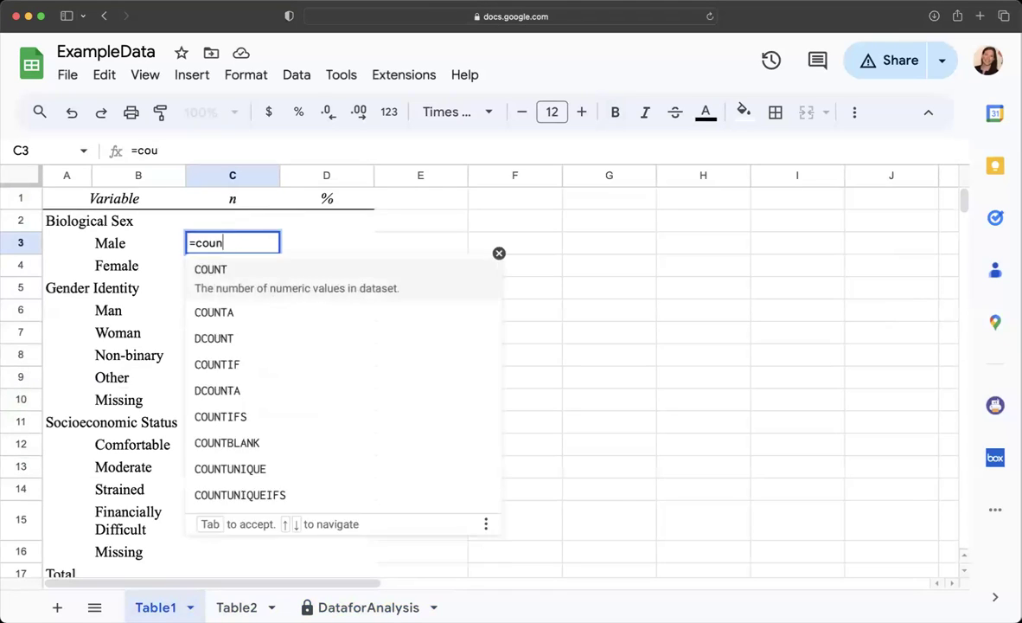
key("BackSpace")
key("BackSpace")
type("ig")
key("BackSpace")
type("f")
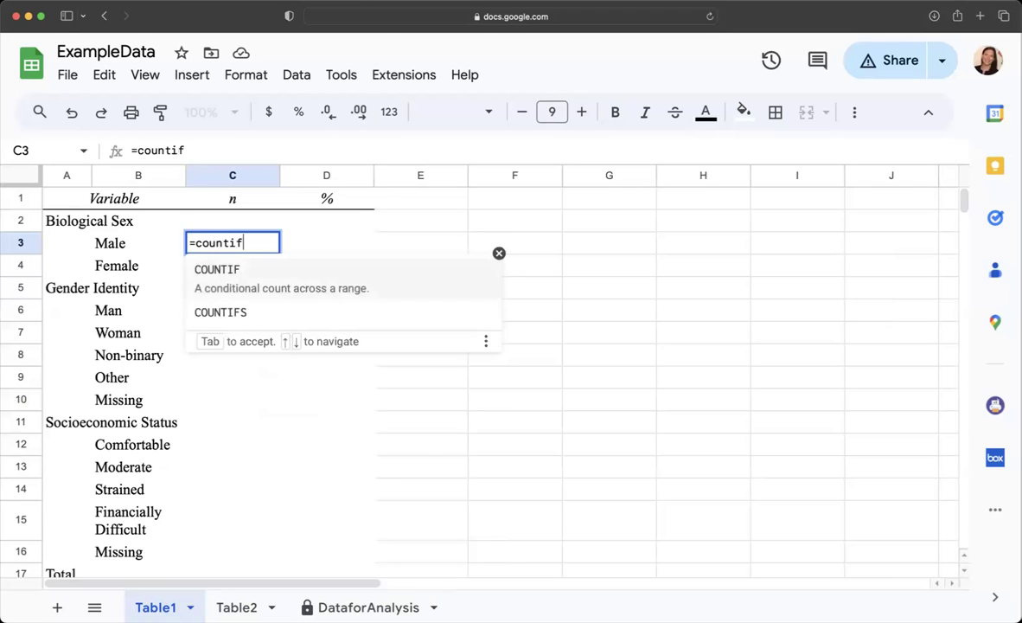
left_click(223, 269)
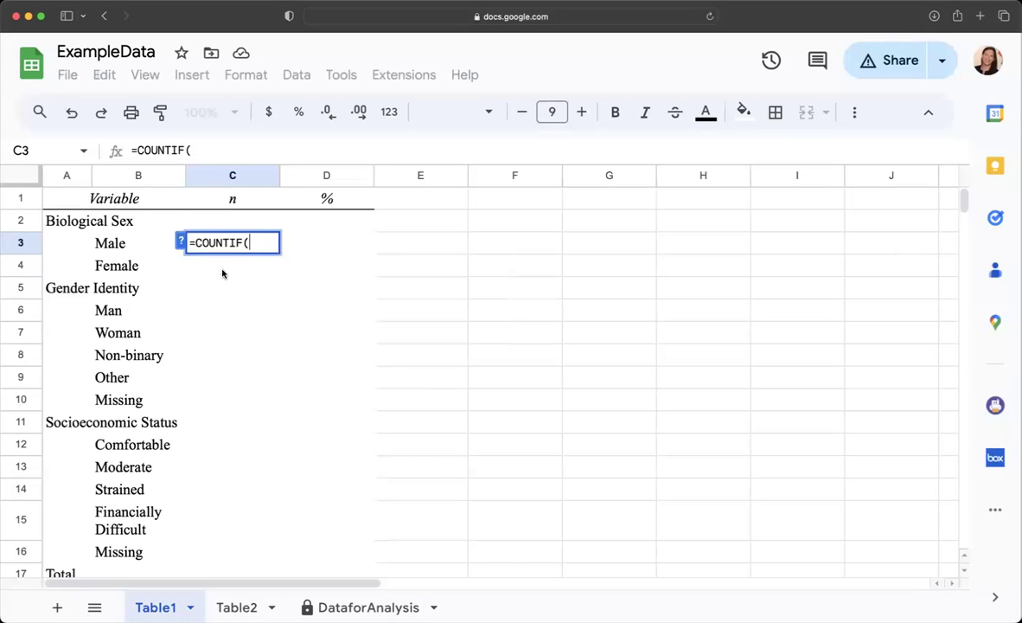
left_click(181, 243)
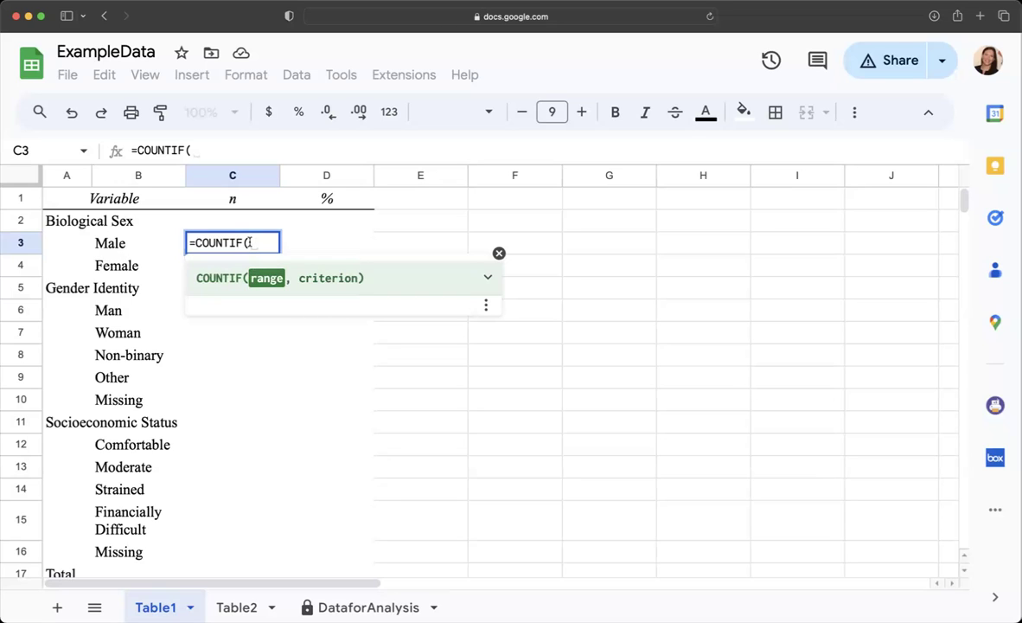
scroll(247, 554, "down", 2)
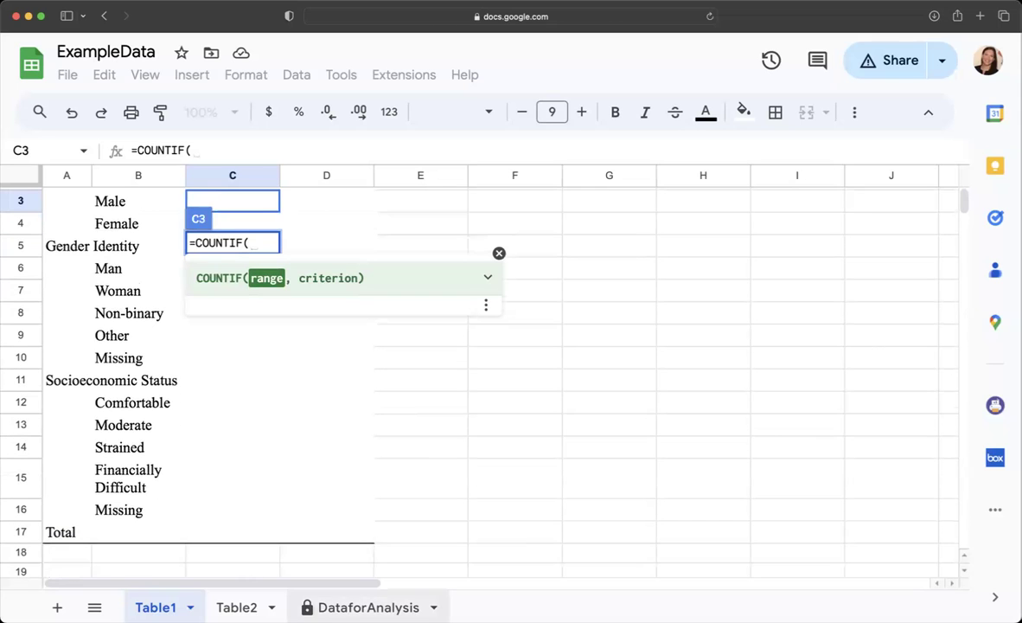
scroll(269, 515, "up", 2)
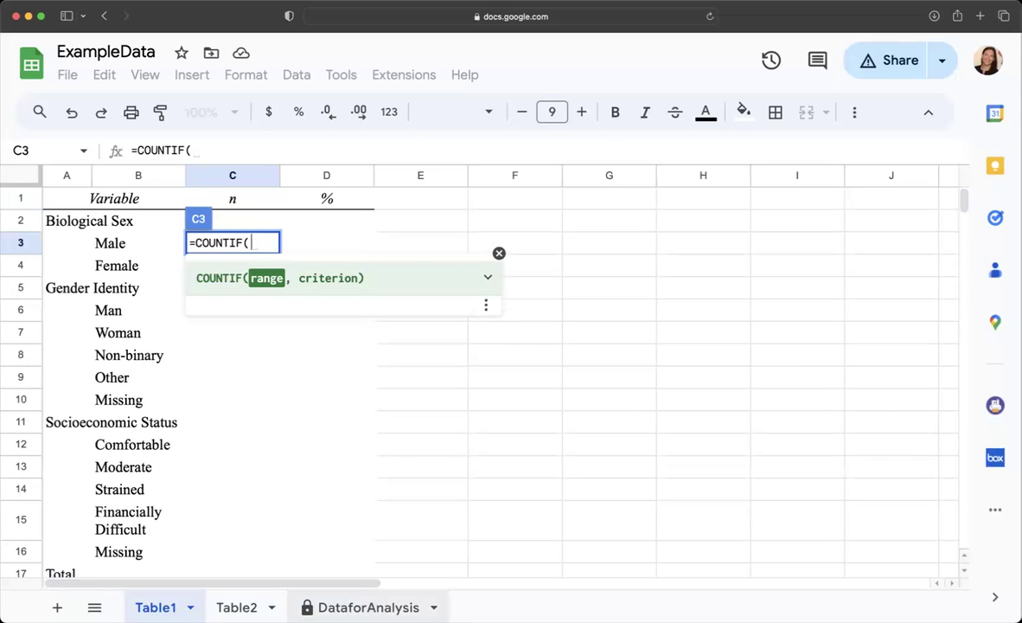
key("alt+Down")
key("alt+Down")
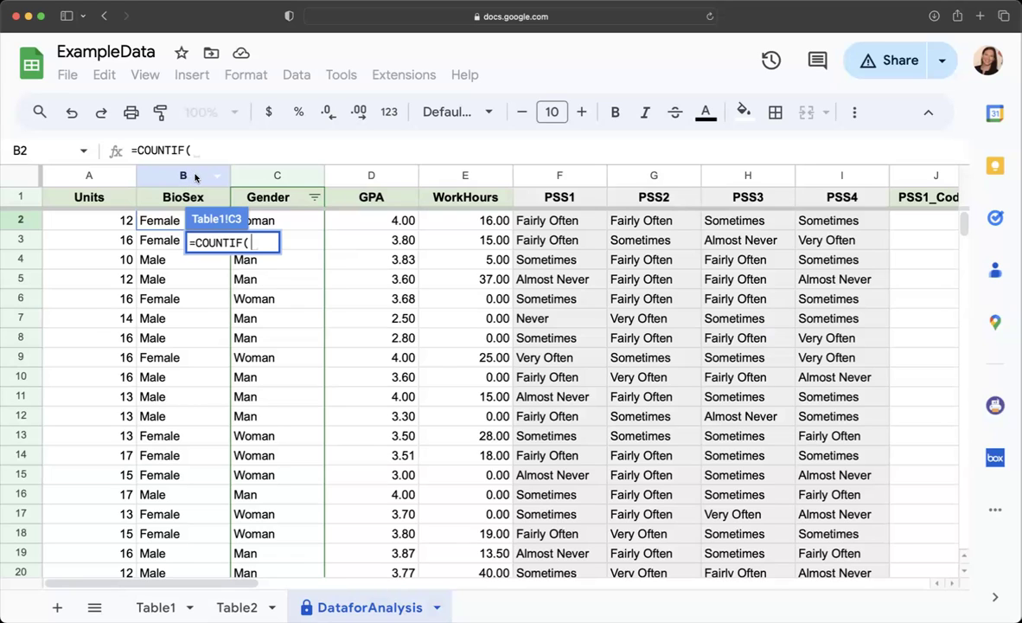
Complete C3 as =COUNTIF(DataforAnalysis!B:B,"Male"), giving a Male count of 45.
left_click(197, 178)
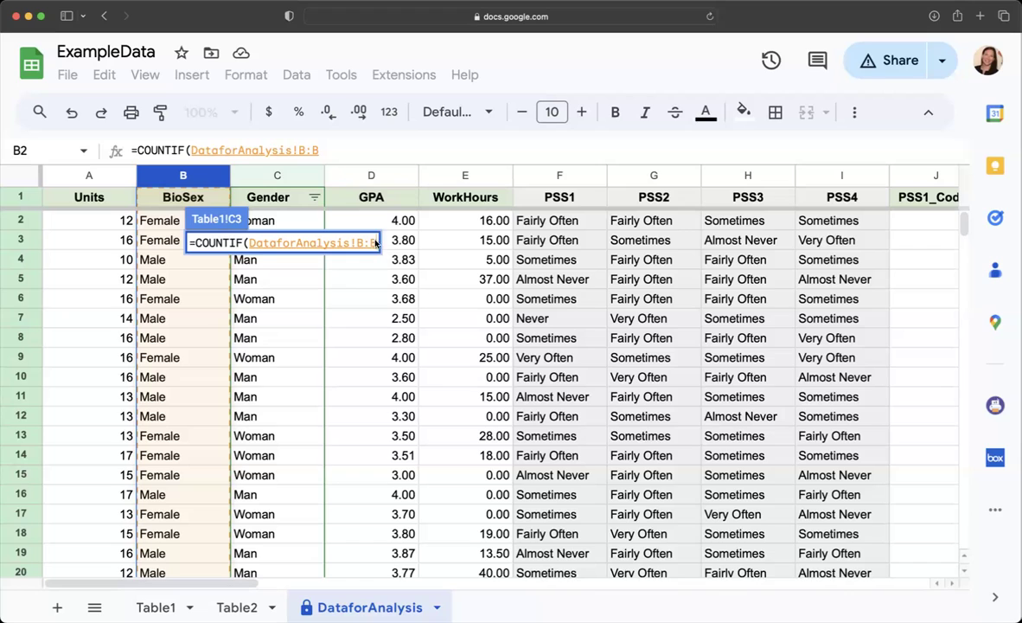
scroll(374, 345, "right", 1)
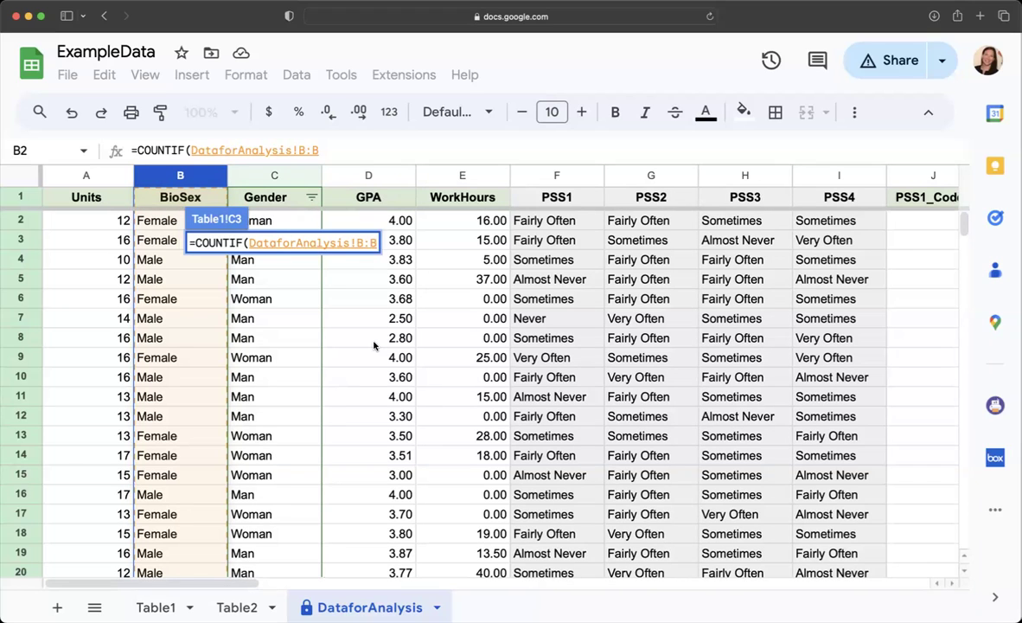
type(",")
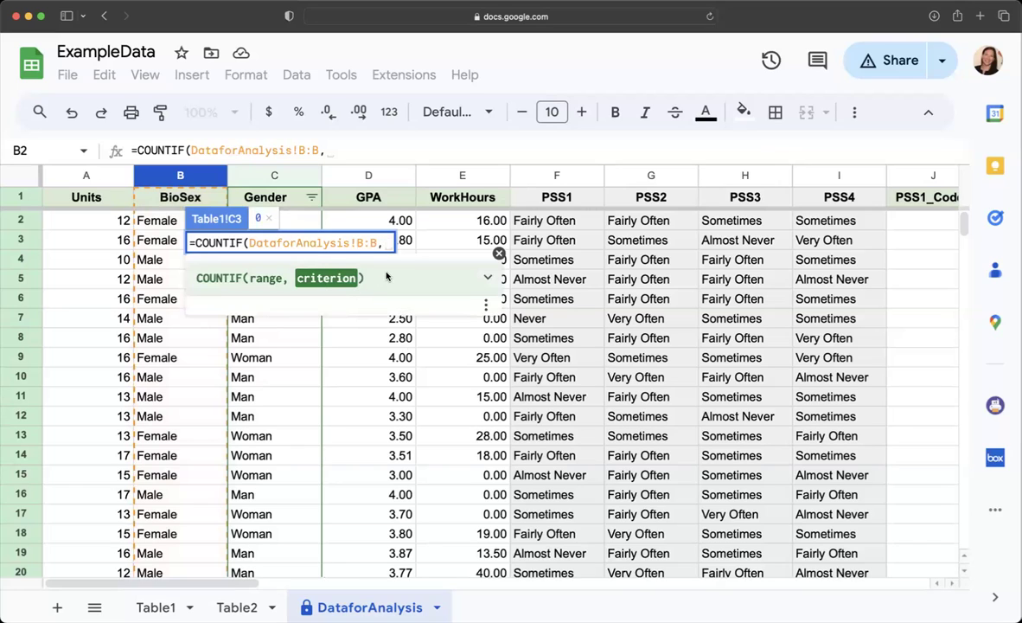
type("\"Mael")
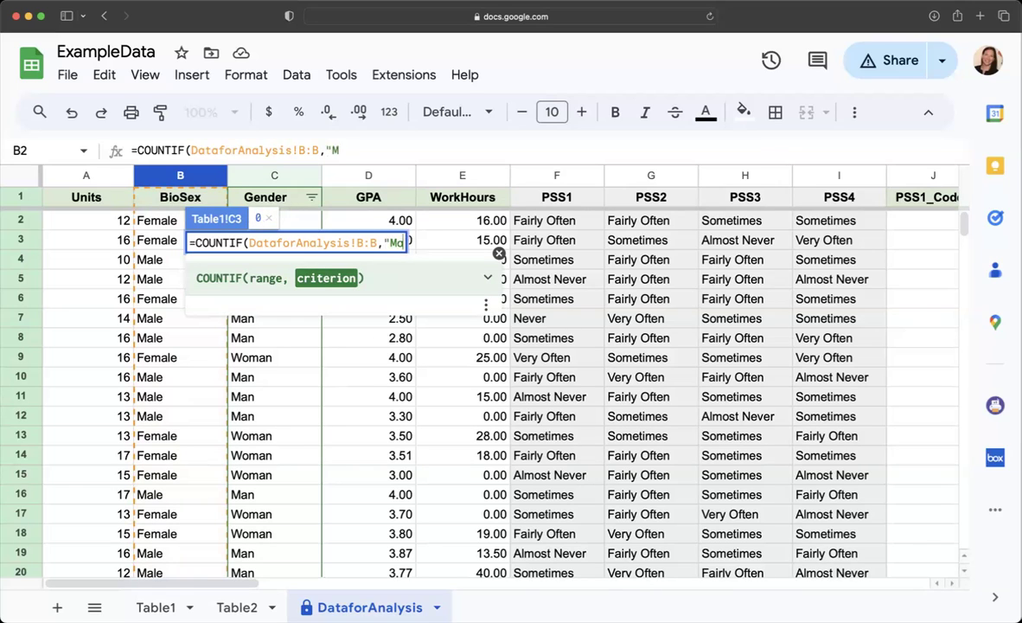
key("BackSpace")
key("BackSpace")
type("le\"")
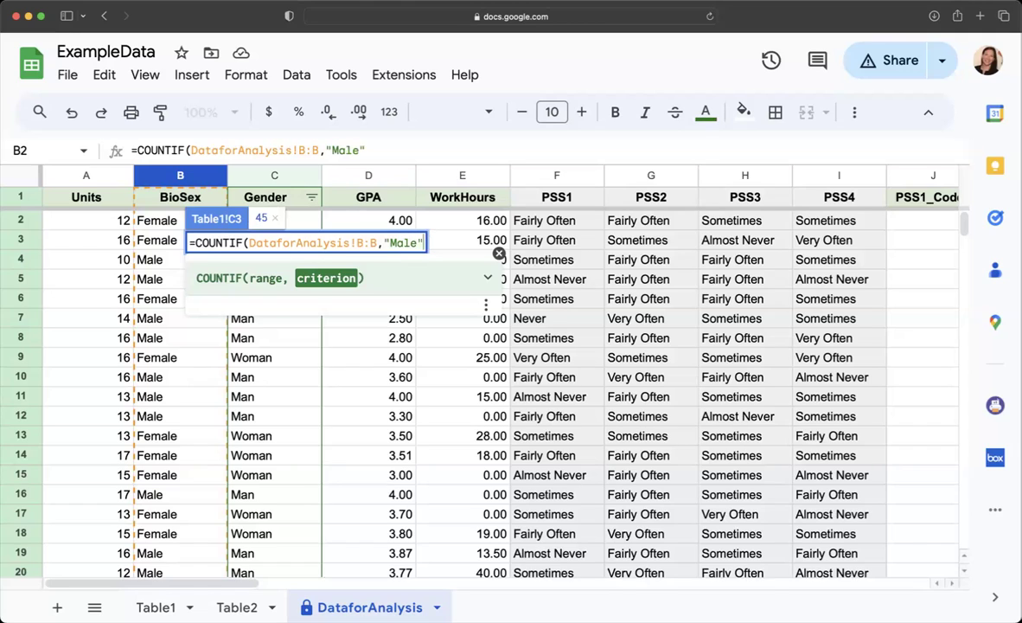
type(")")
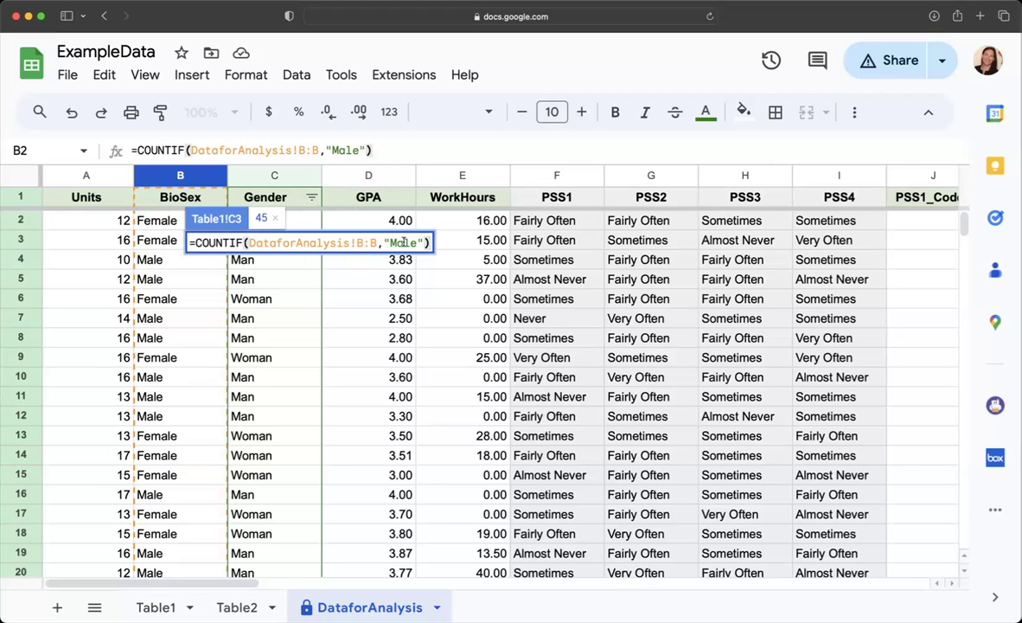
key("Return")
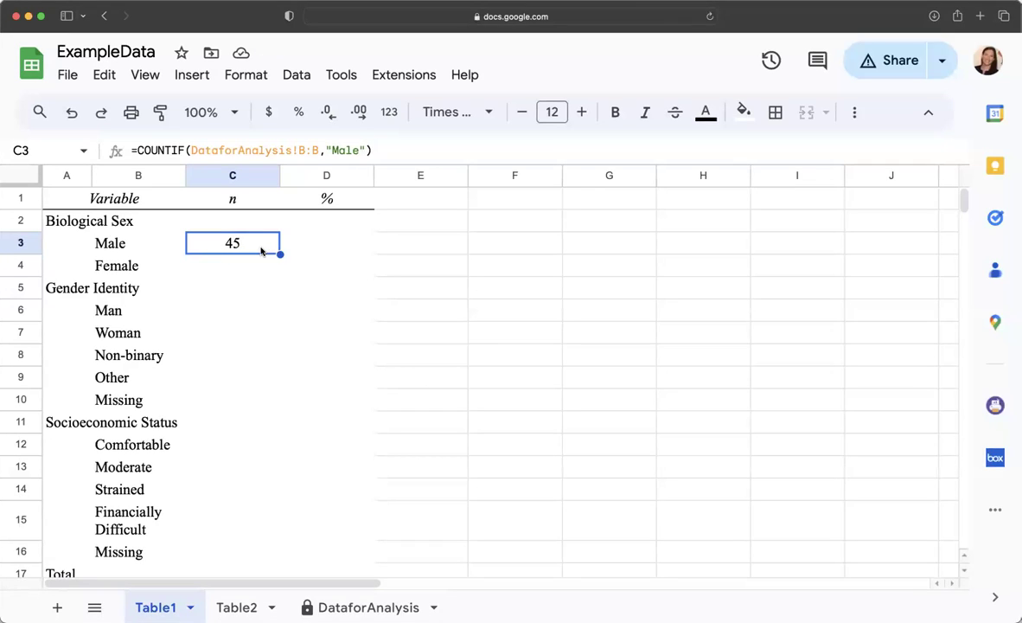
Replace the literal "Male" criterion in C3 with a reference to cell B3, declining the autofill.
left_click(118, 249)
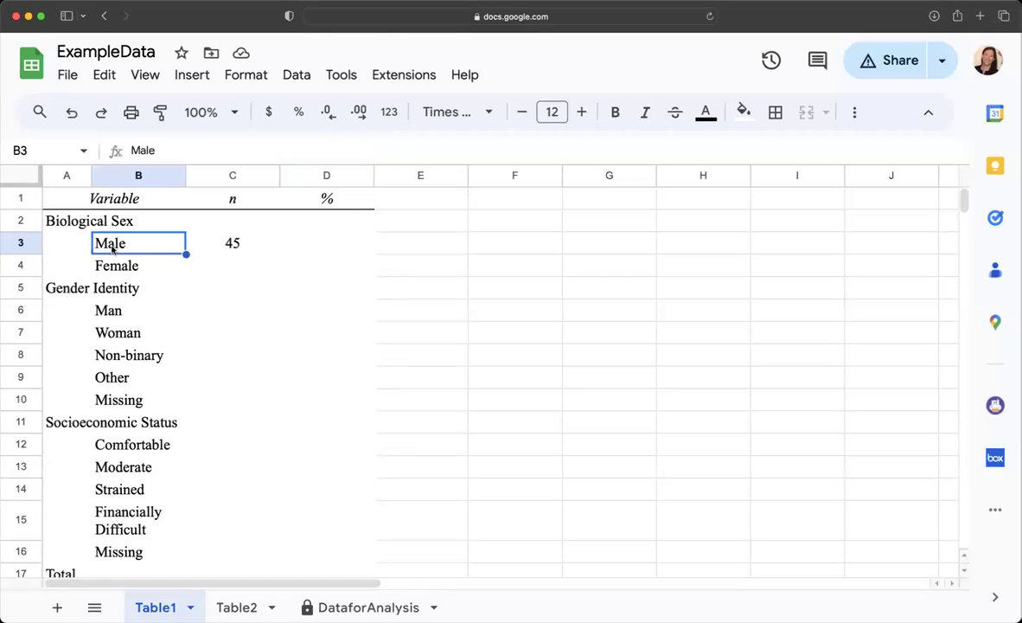
left_click(226, 246)
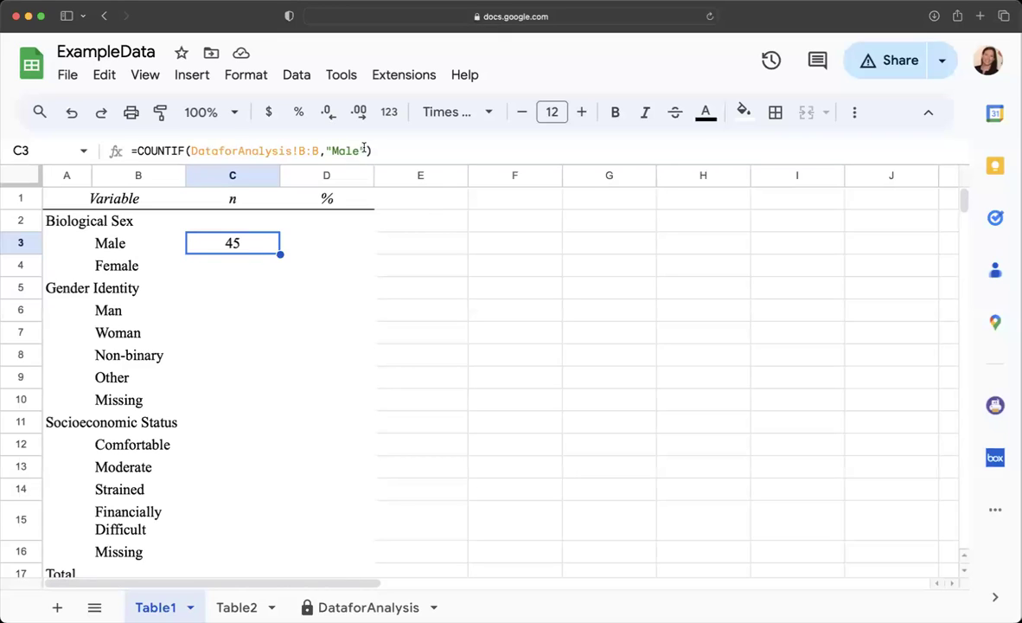
double_click(327, 151)
key("BackSpace")
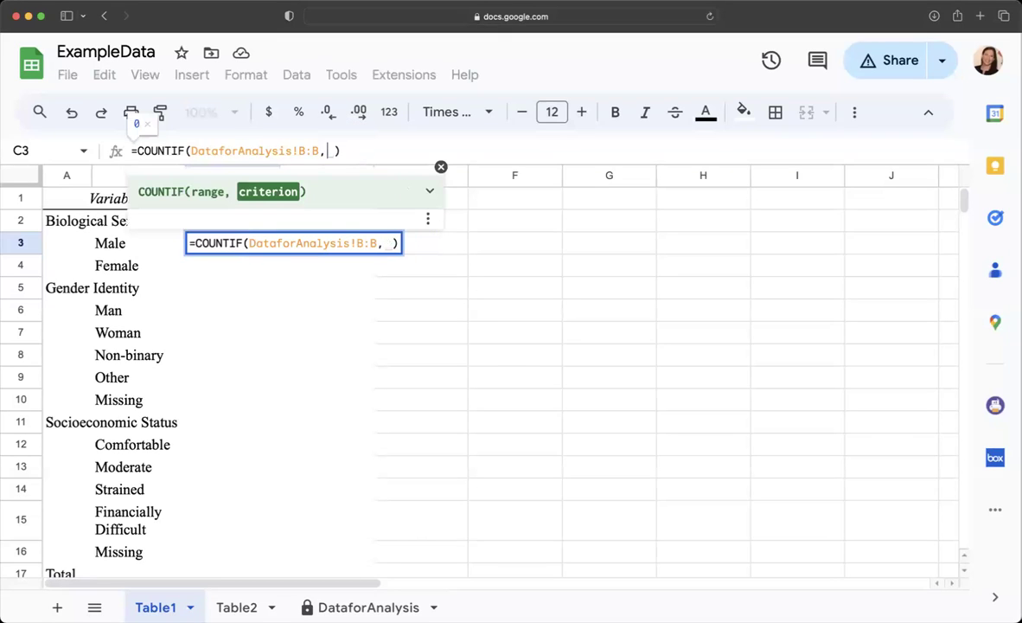
left_click(121, 246)
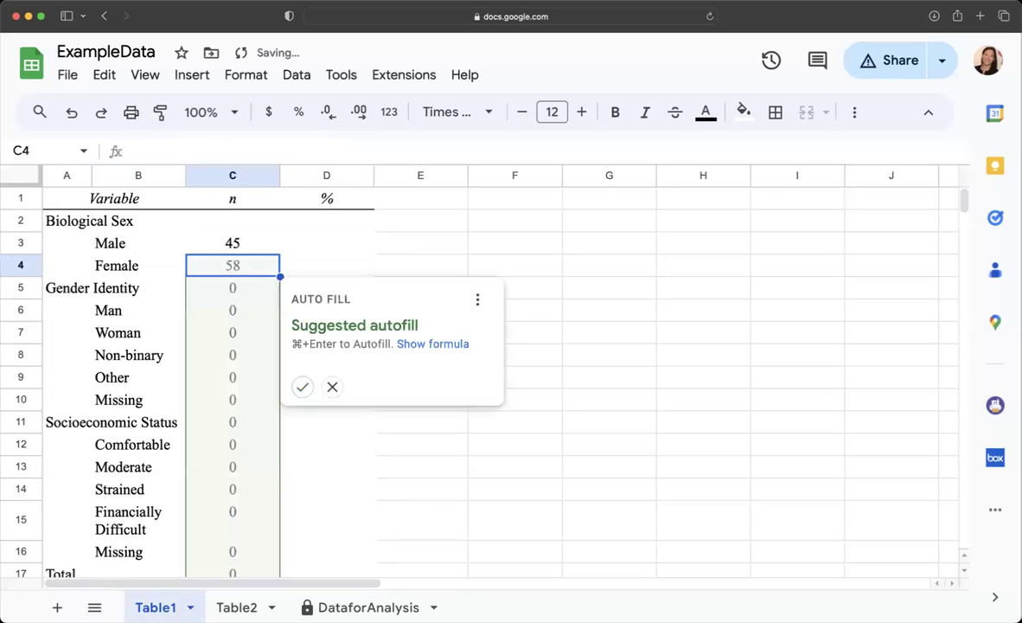
left_click(332, 387)
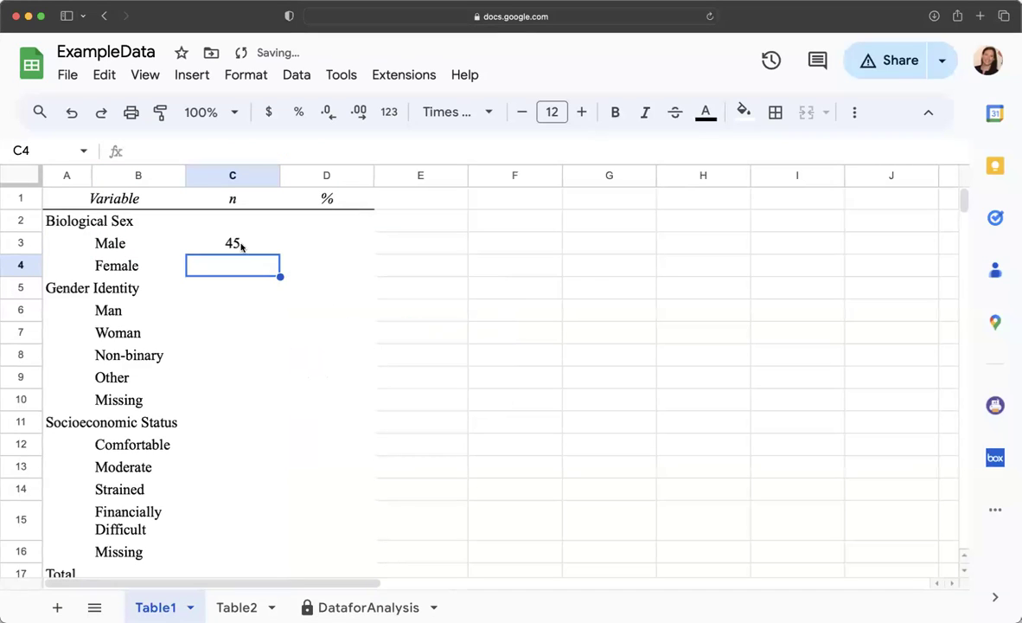
left_click(230, 241)
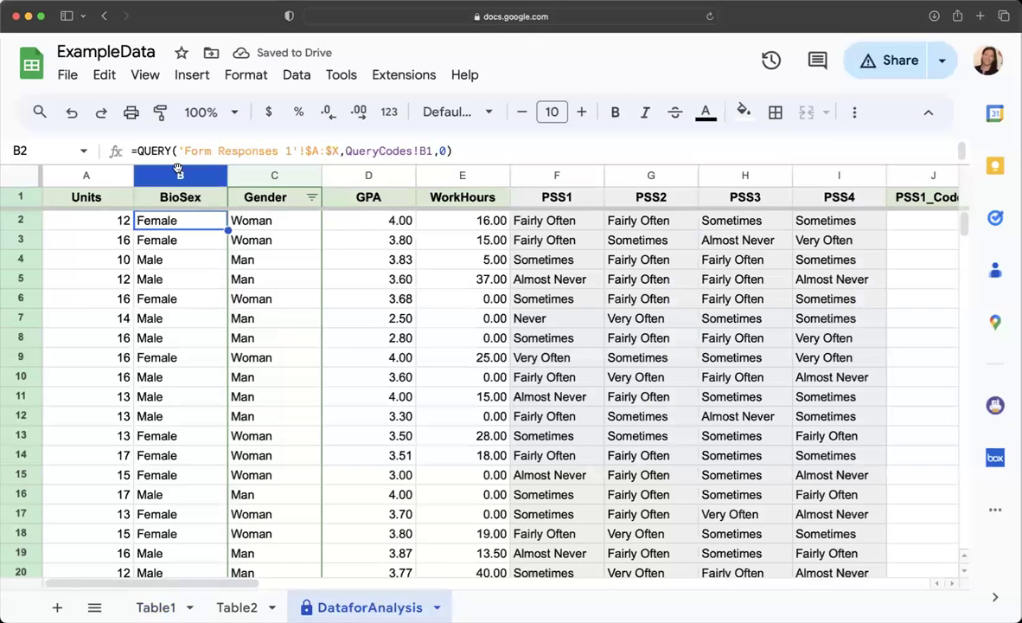
Recheck the BioSex B:B range in C3's formula and confirm it, still returning 45.
left_click(178, 172)
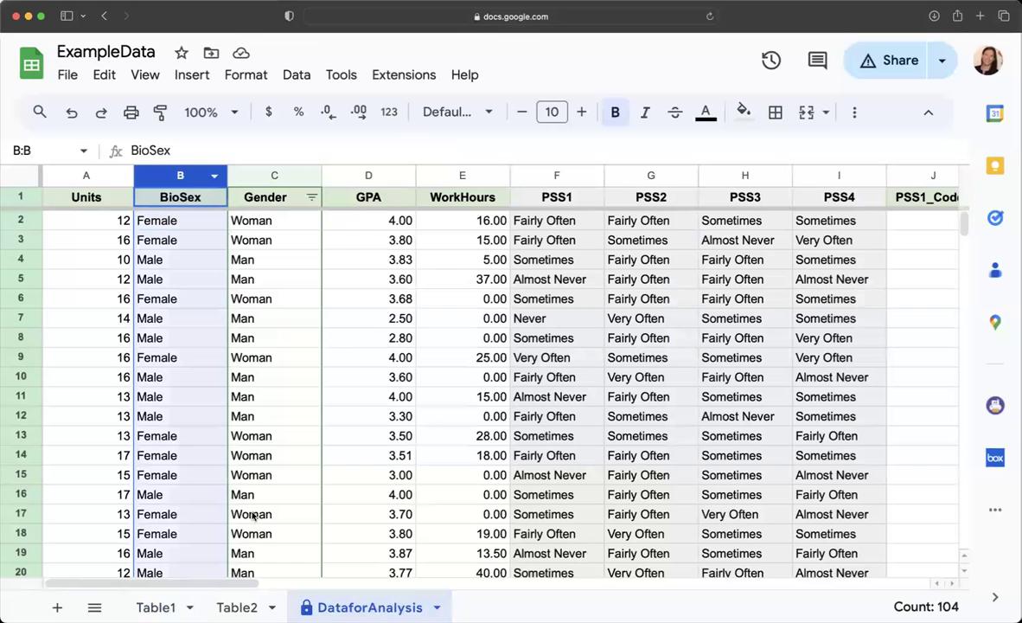
left_click(156, 607)
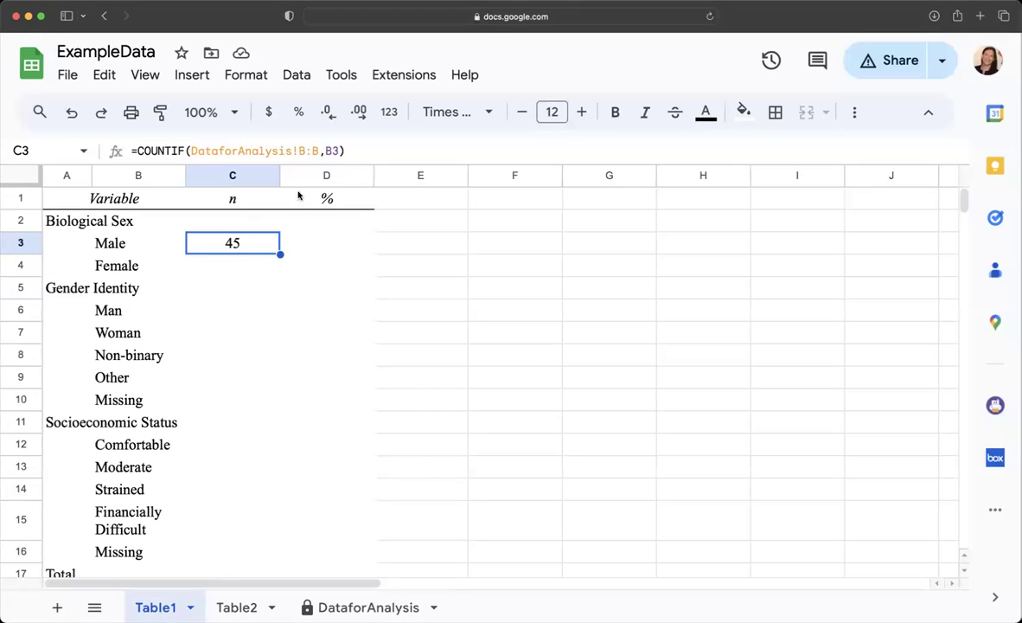
left_click(304, 150)
left_click_drag(303, 151, 319, 150)
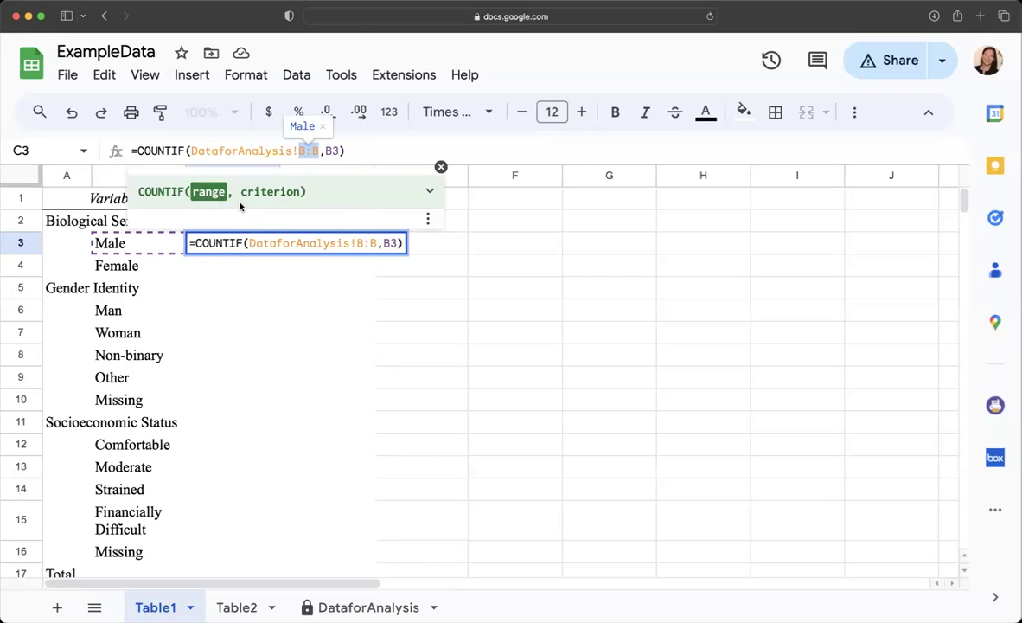
key("Return")
left_click(250, 245)
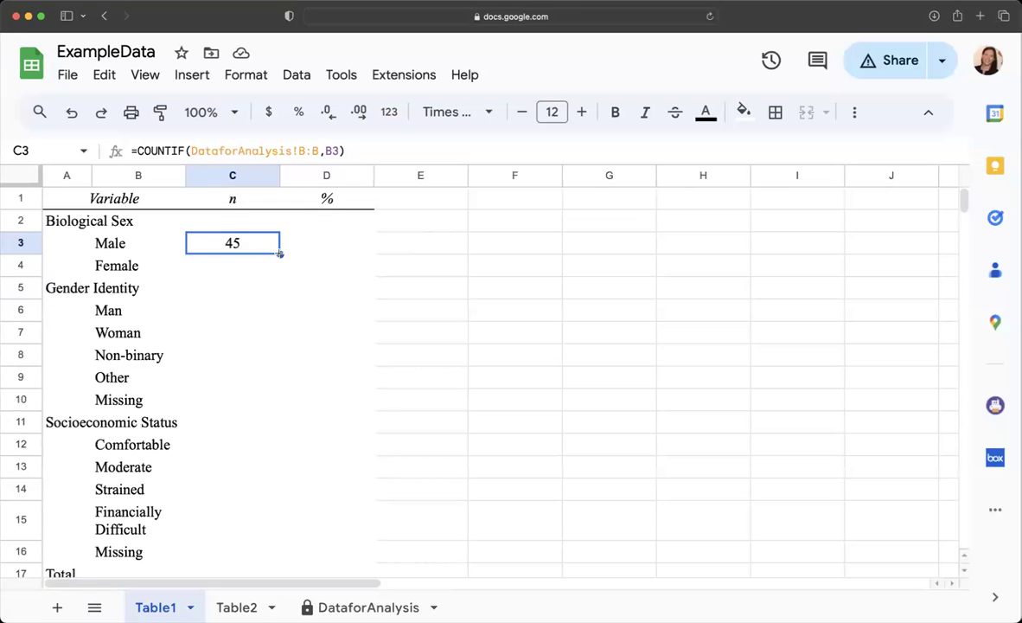
Copy C3's COUNTIF formula down to C4, giving a Female count of 58.
left_click_drag(279, 254, 277, 251)
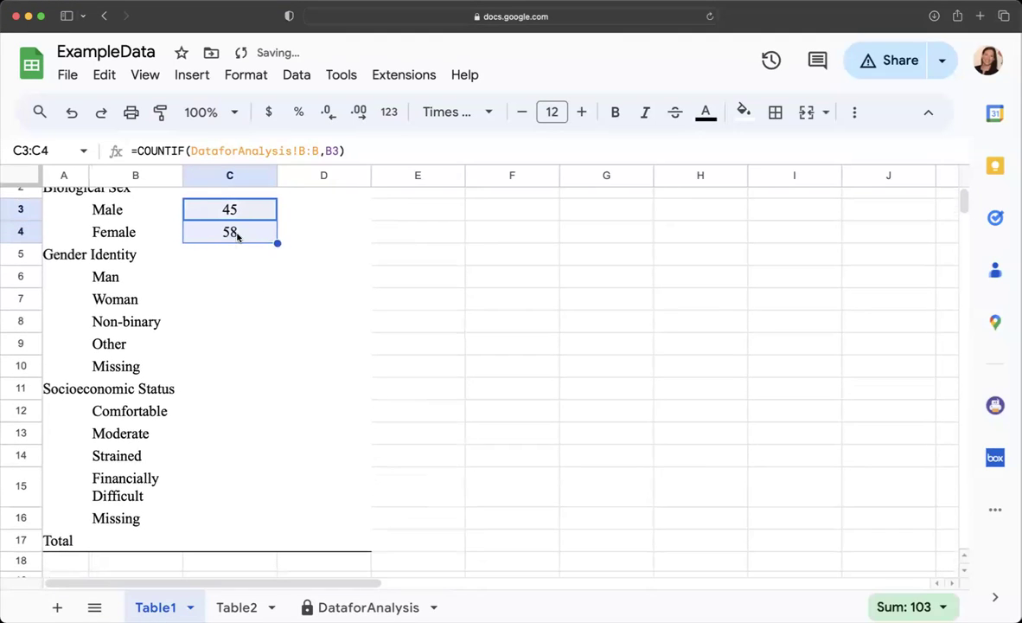
scroll(243, 234, "up", 1)
left_click(240, 264)
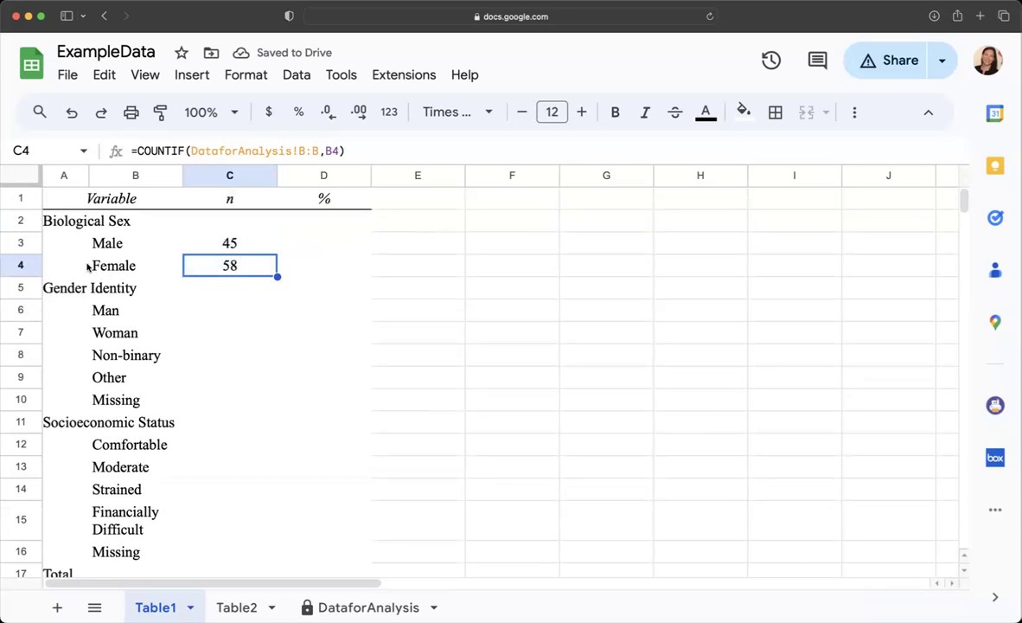
key("Left")
key("Right")
key("Left")
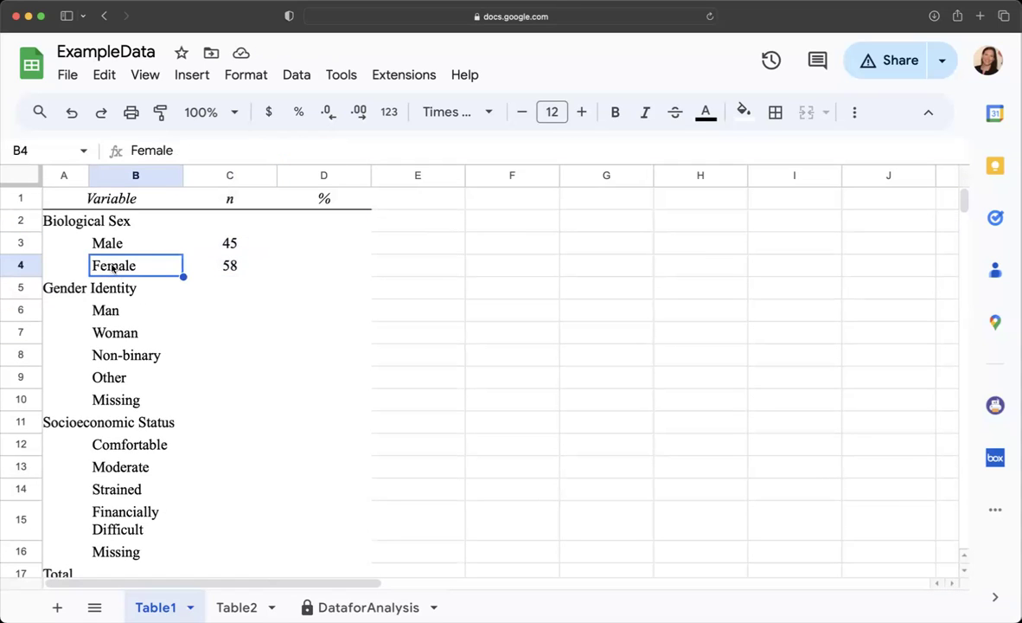
double_click(229, 265)
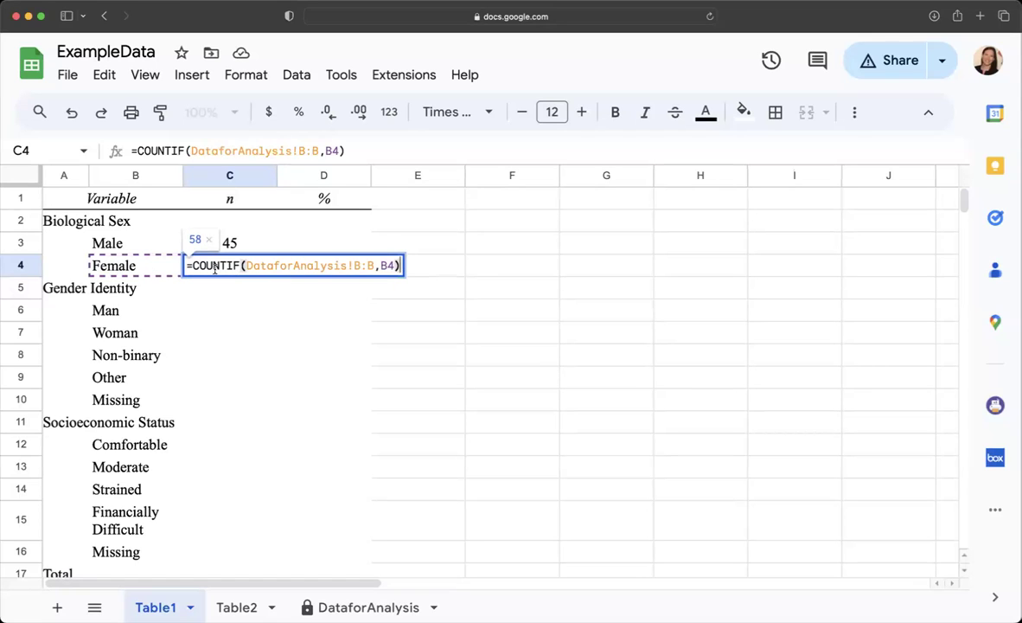
left_click(247, 235)
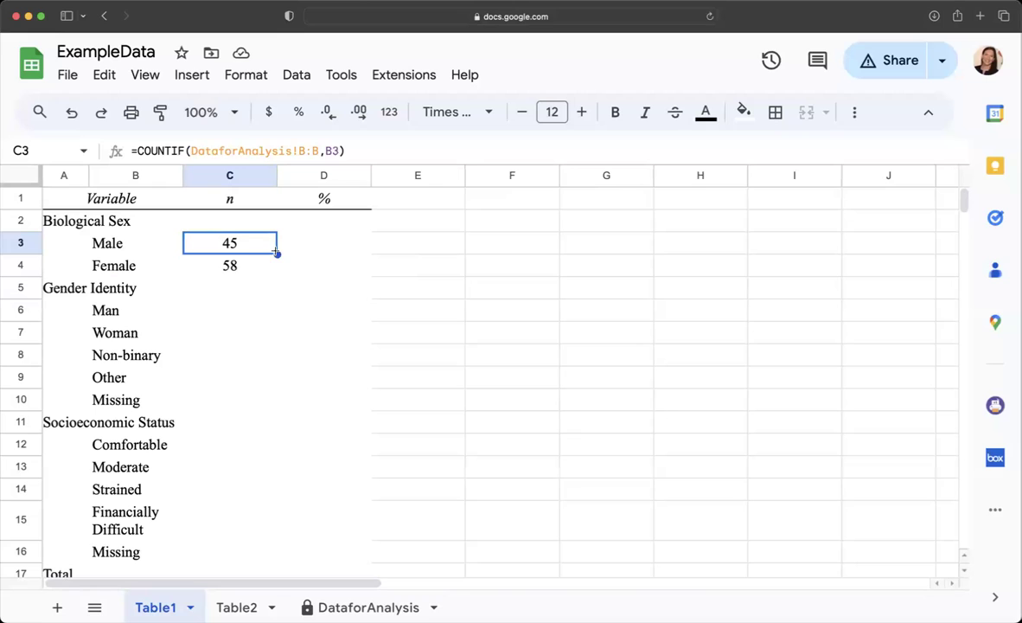
left_click_drag(278, 259, 257, 269)
left_click_drag(142, 267, 237, 269)
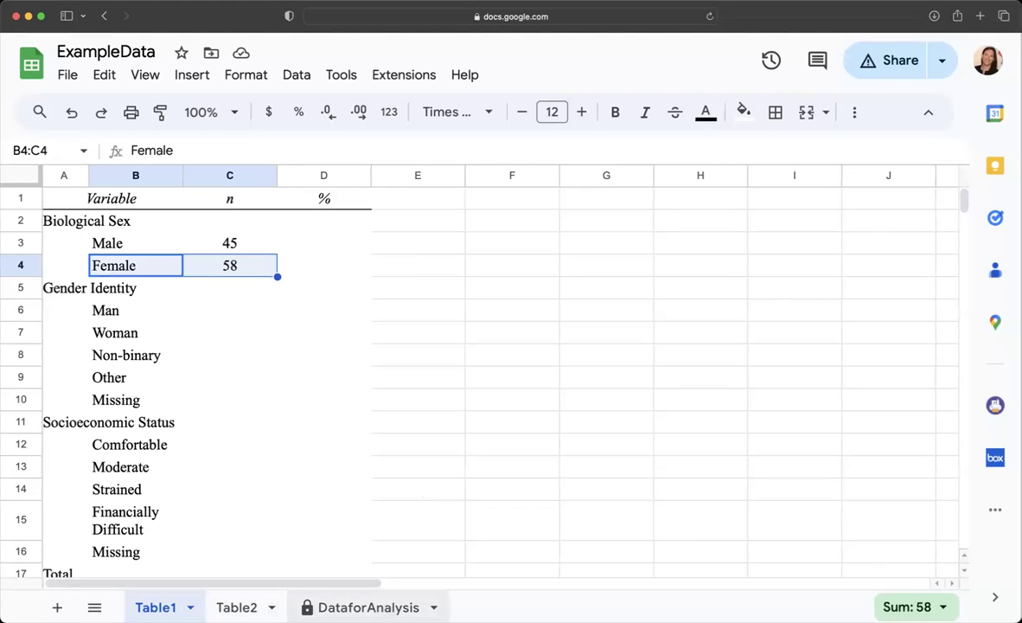
left_click(368, 607)
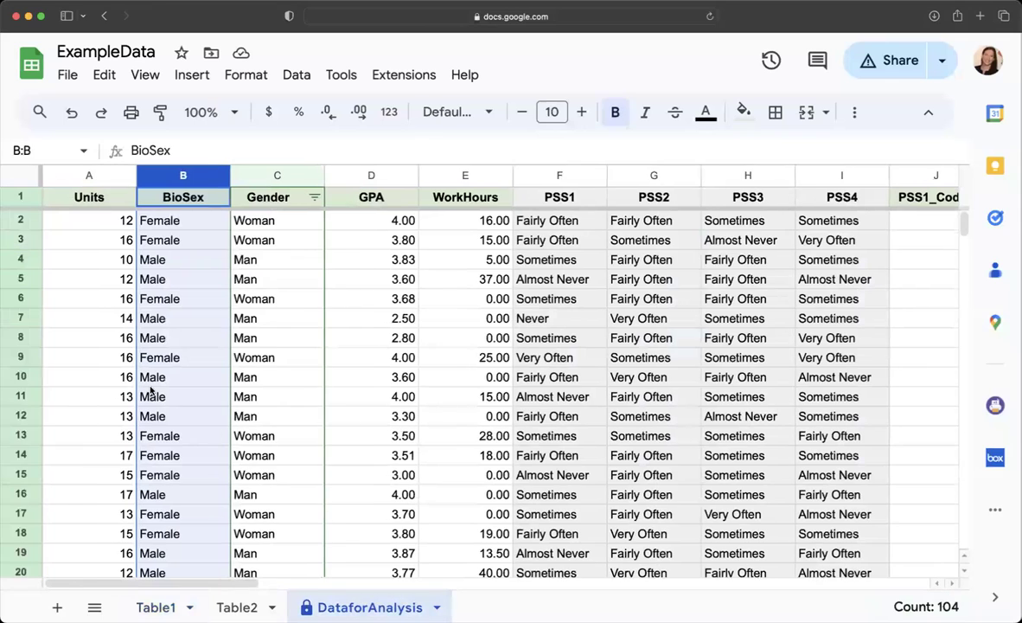
left_click(22, 198)
right_click(22, 197)
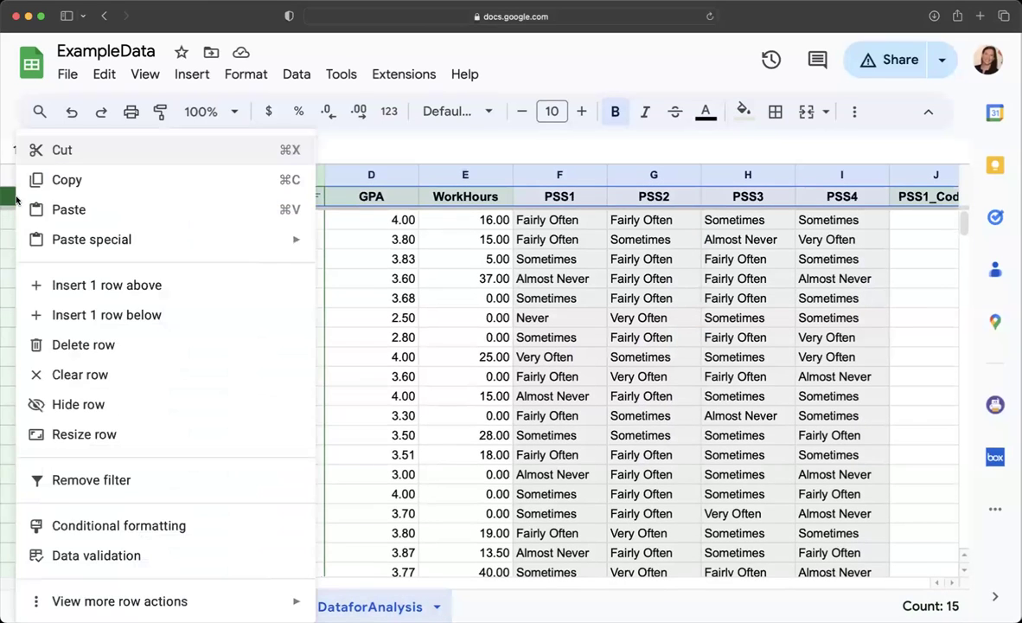
left_click(98, 286)
left_click(609, 417)
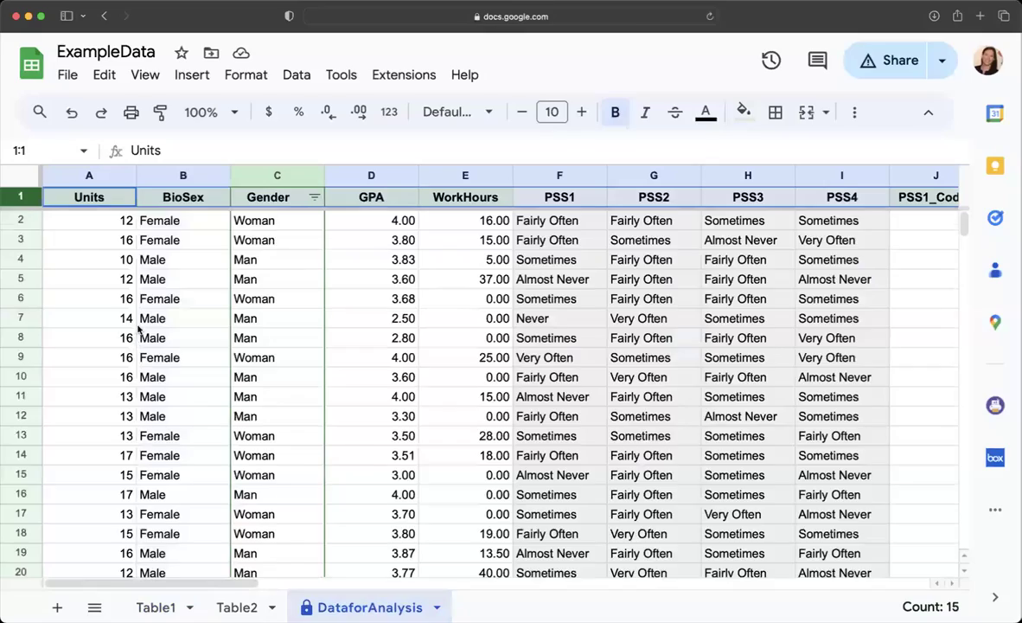
scroll(139, 328, "down", 5)
scroll(139, 328, "down", 20)
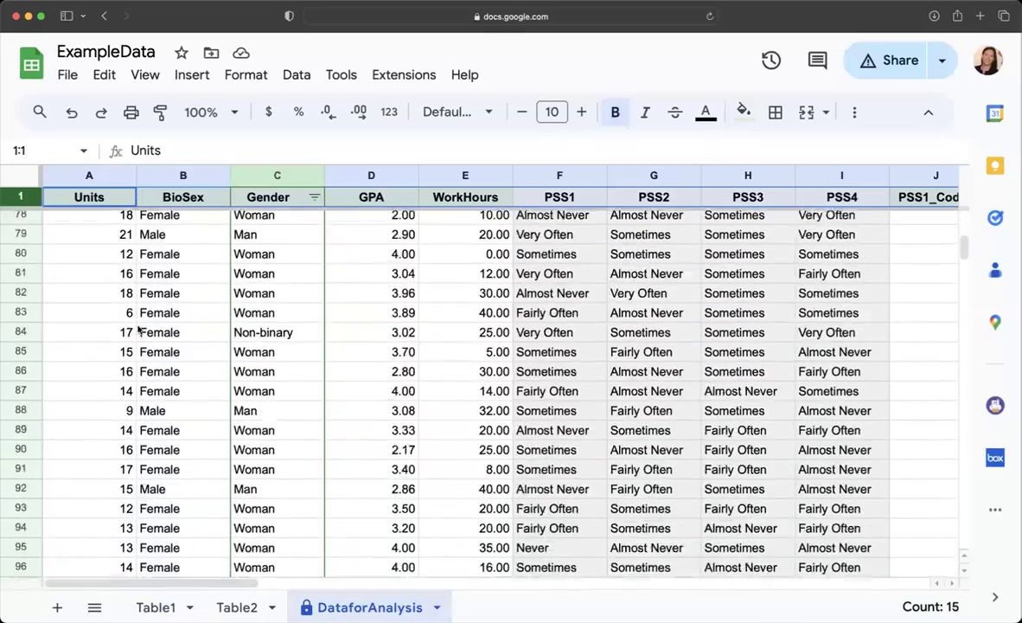
scroll(138, 329, "down", 8)
scroll(136, 329, "up", 4)
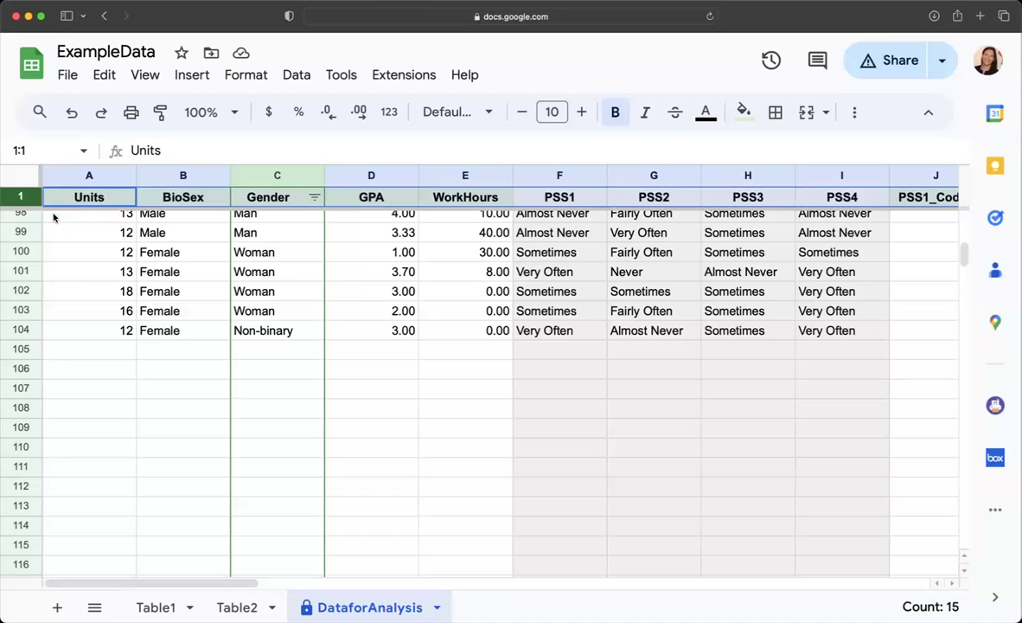
scroll(279, 325, "up", 5)
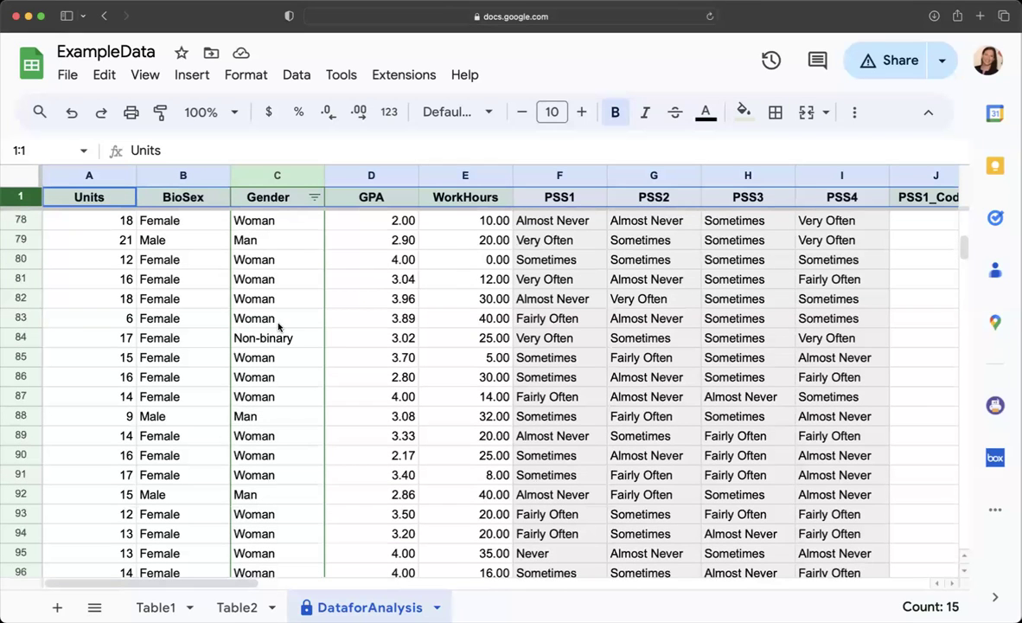
scroll(178, 346, "up", 20)
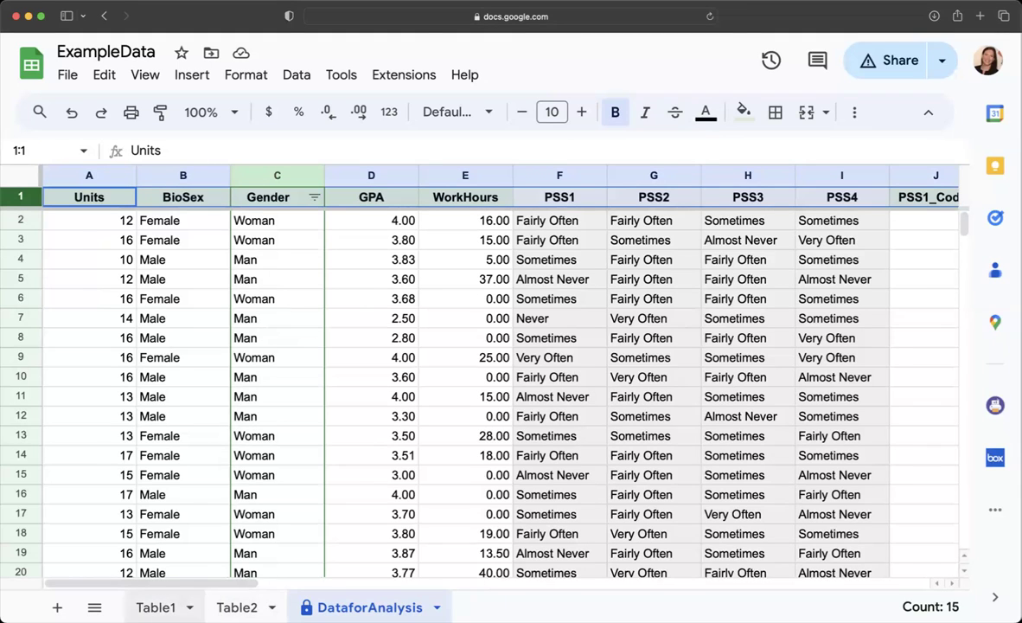
left_click(156, 607)
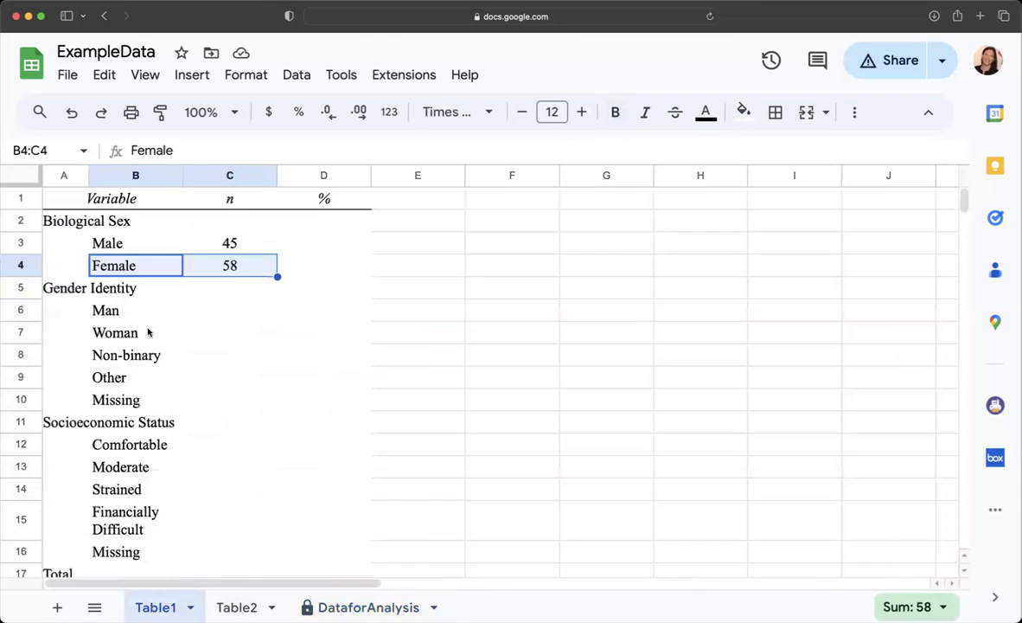
left_click(232, 244)
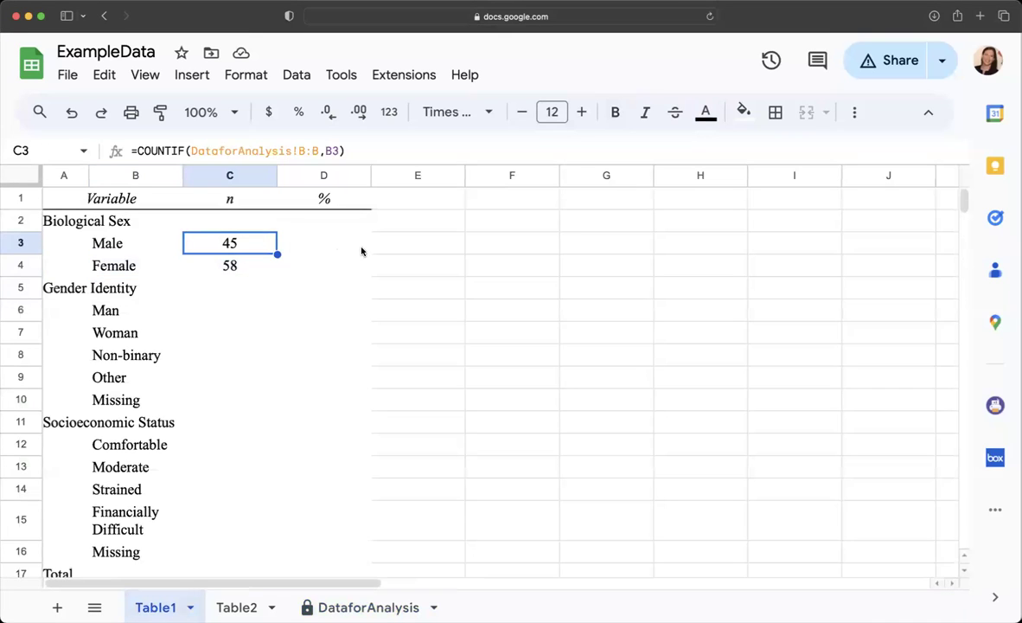
scroll(211, 373, "down", 1)
scroll(211, 372, "down", 3)
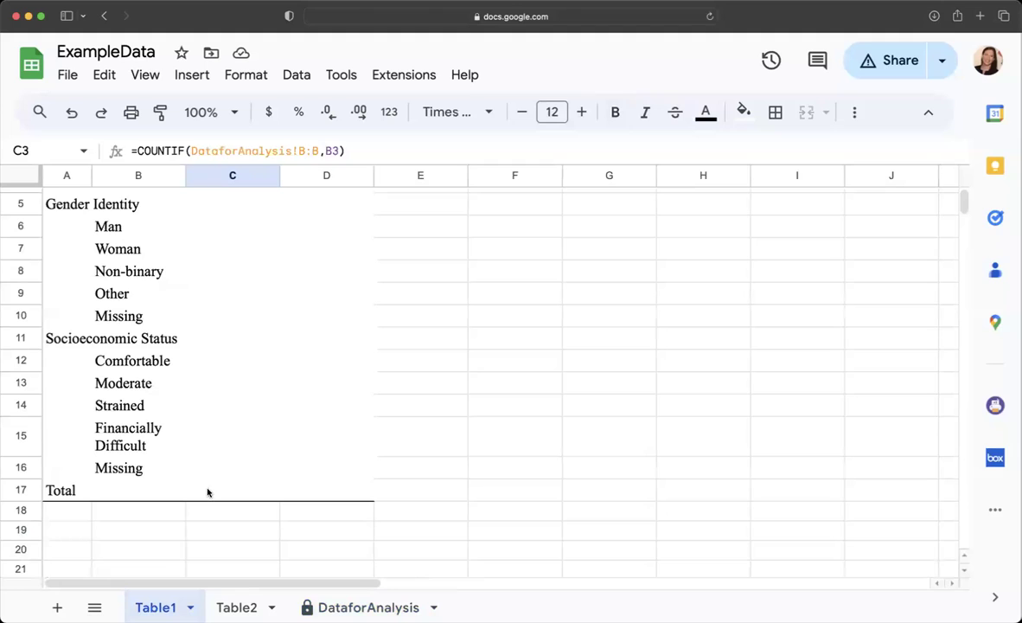
left_click(210, 489)
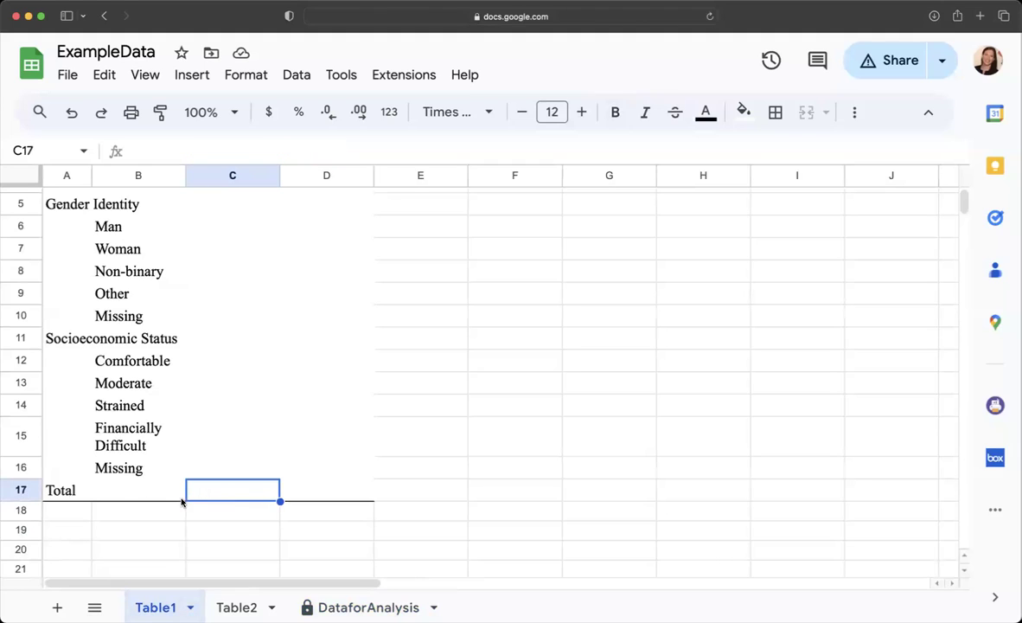
scroll(185, 499, "right", 1)
type("104")
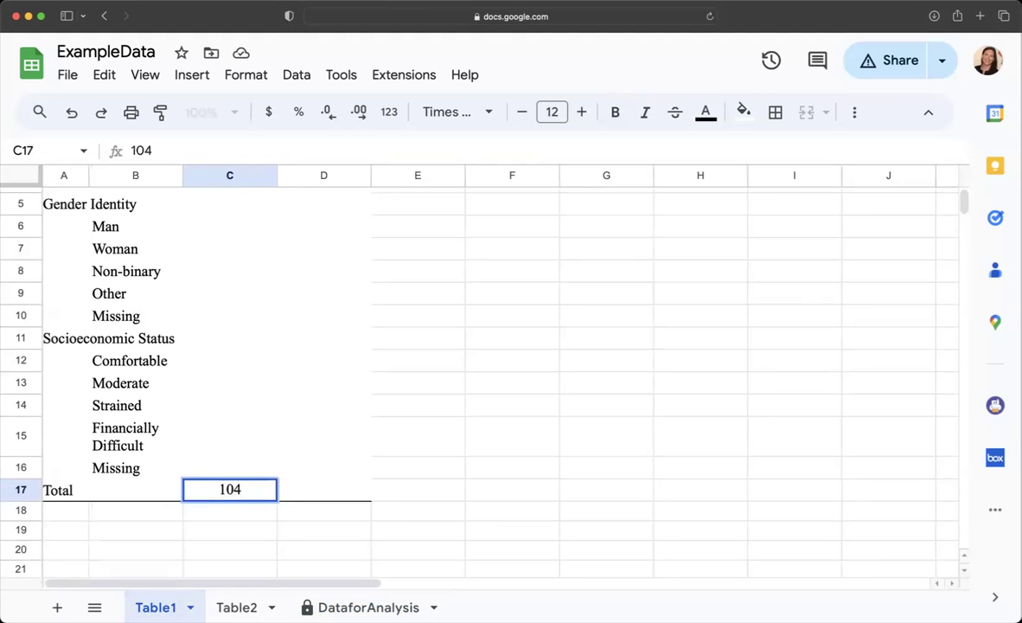
left_click(299, 486)
scroll(279, 486, "up", 3)
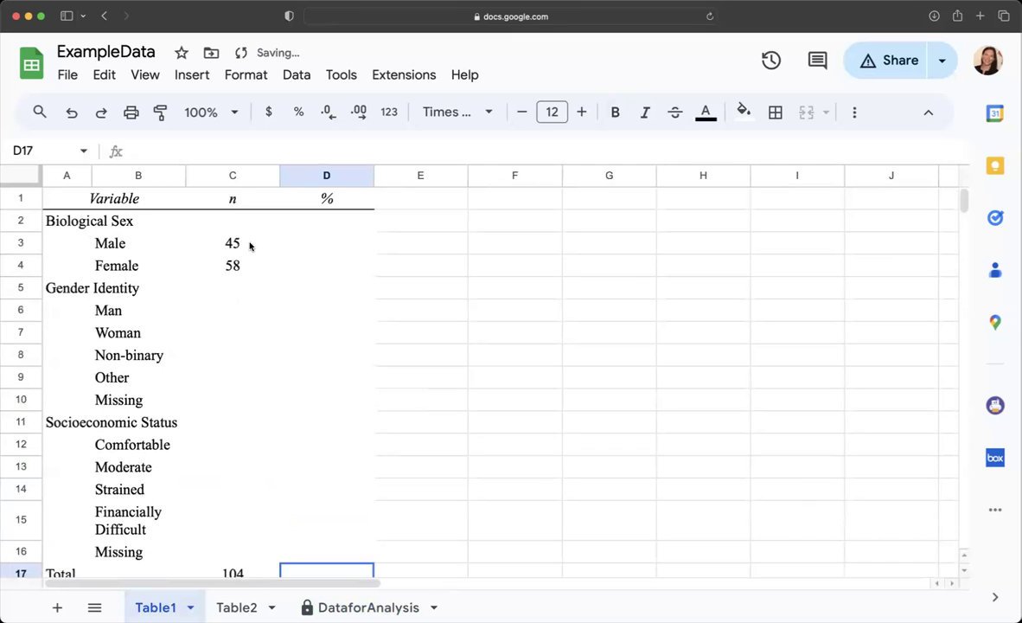
left_click_drag(249, 247, 247, 268)
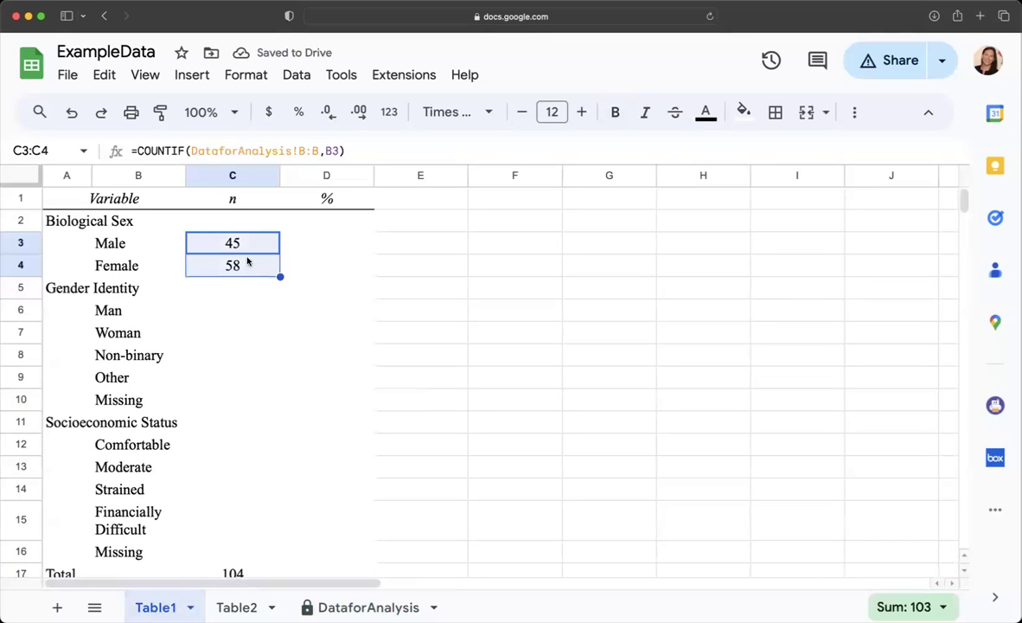
scroll(247, 261, "right", 1)
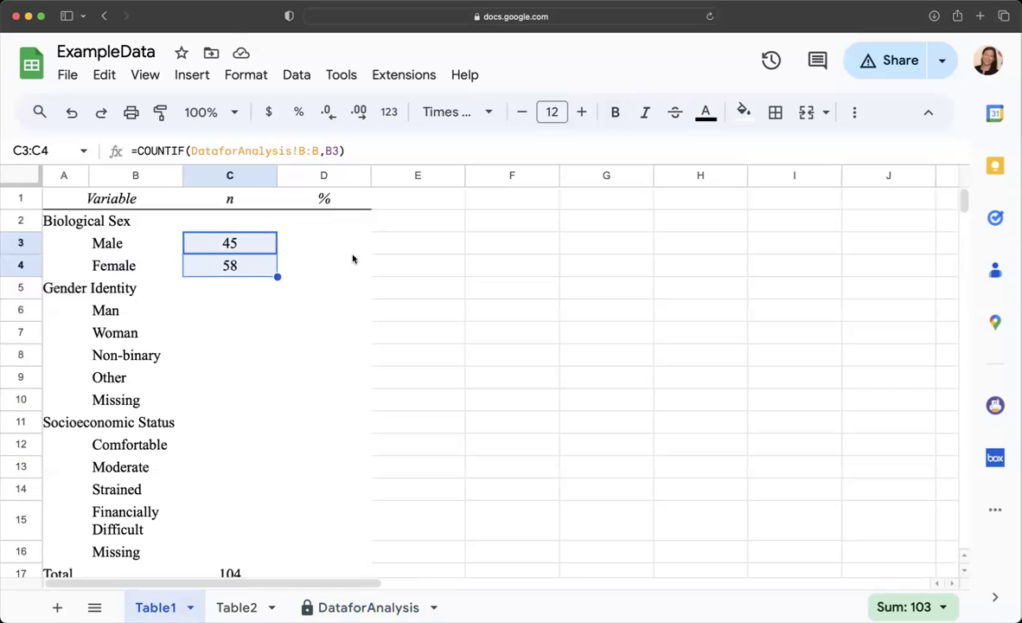
left_click(415, 249)
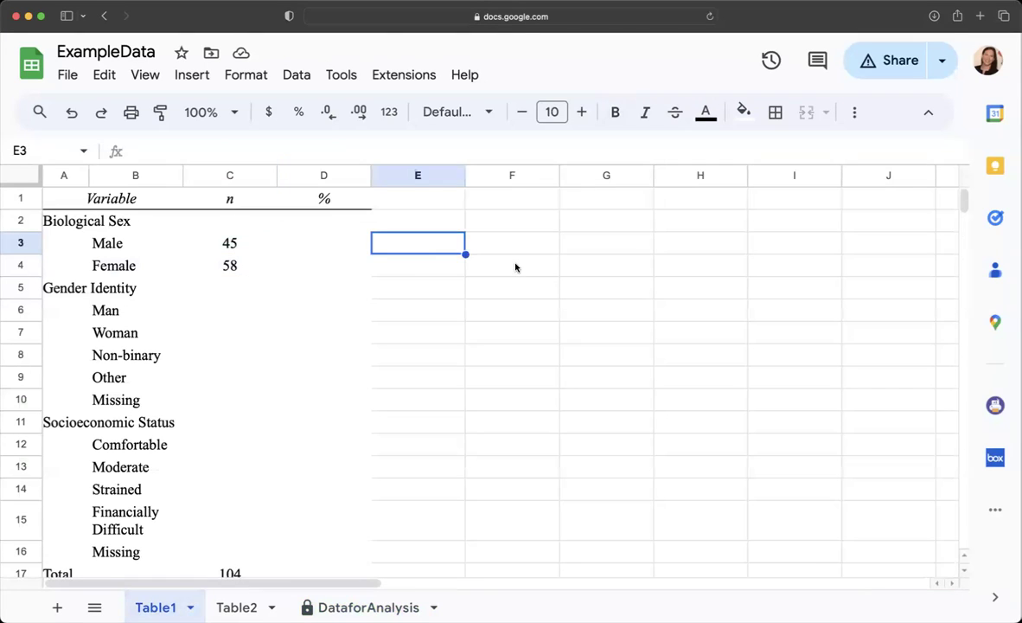
type("=")
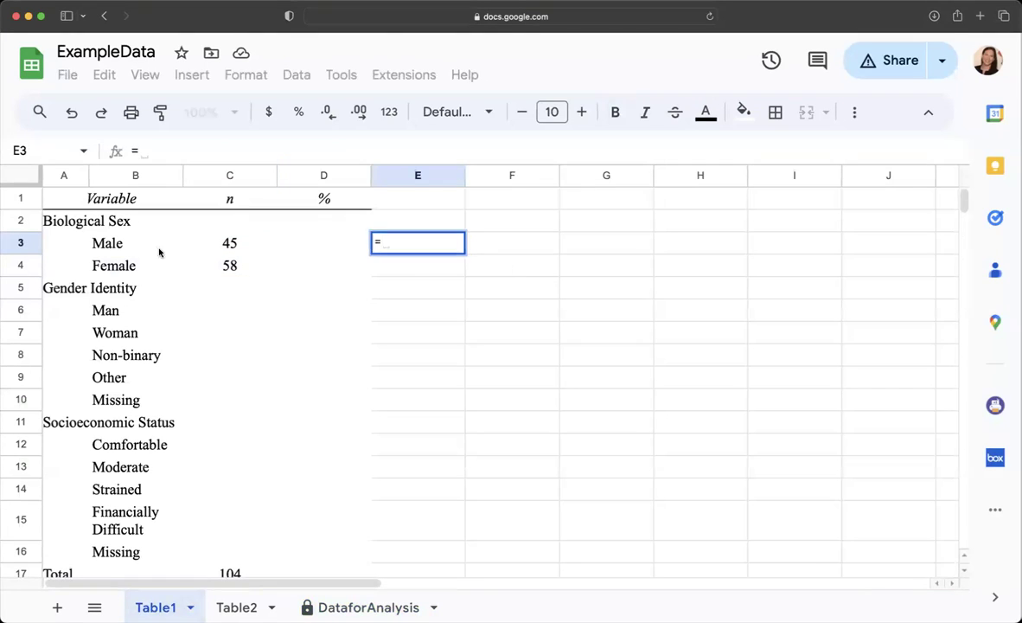
left_click(230, 242)
type("+")
left_click(229, 265)
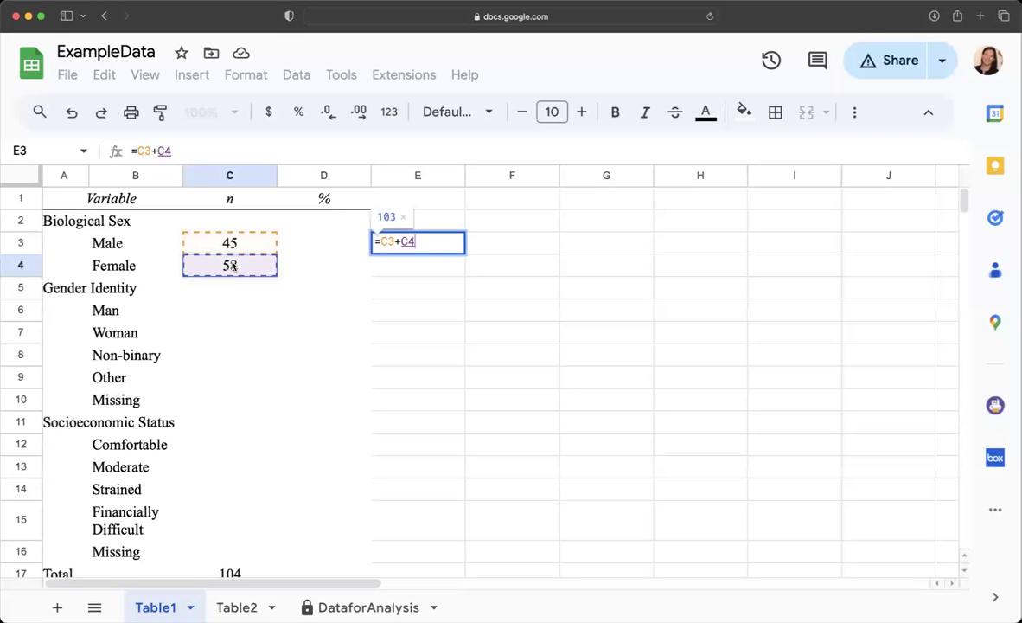
key("Return")
left_click(435, 244)
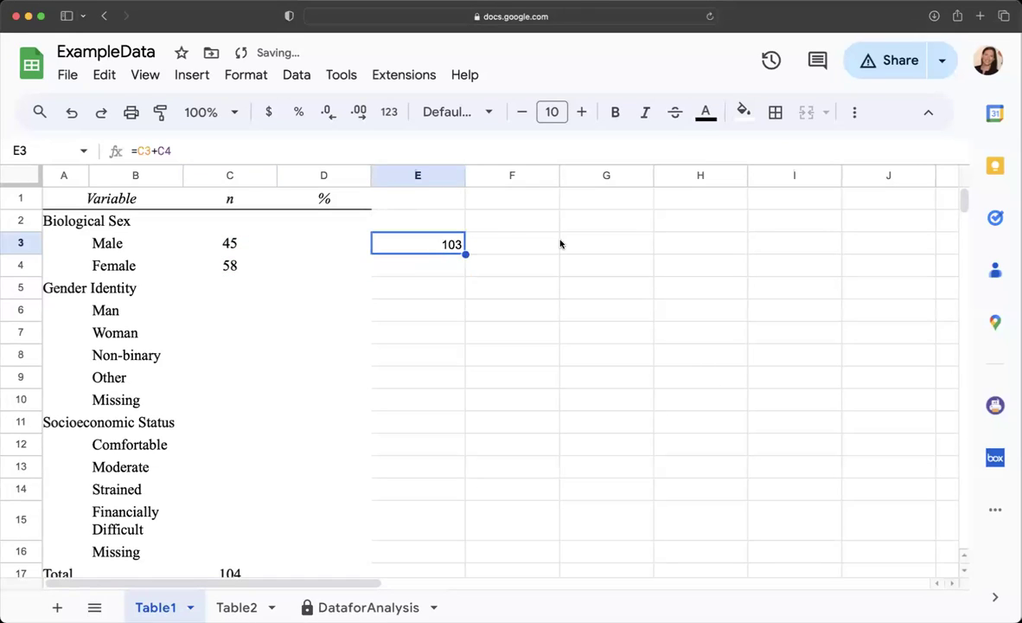
key("Delete")
Insert a new row below Female and label it Missing.
left_click(17, 265)
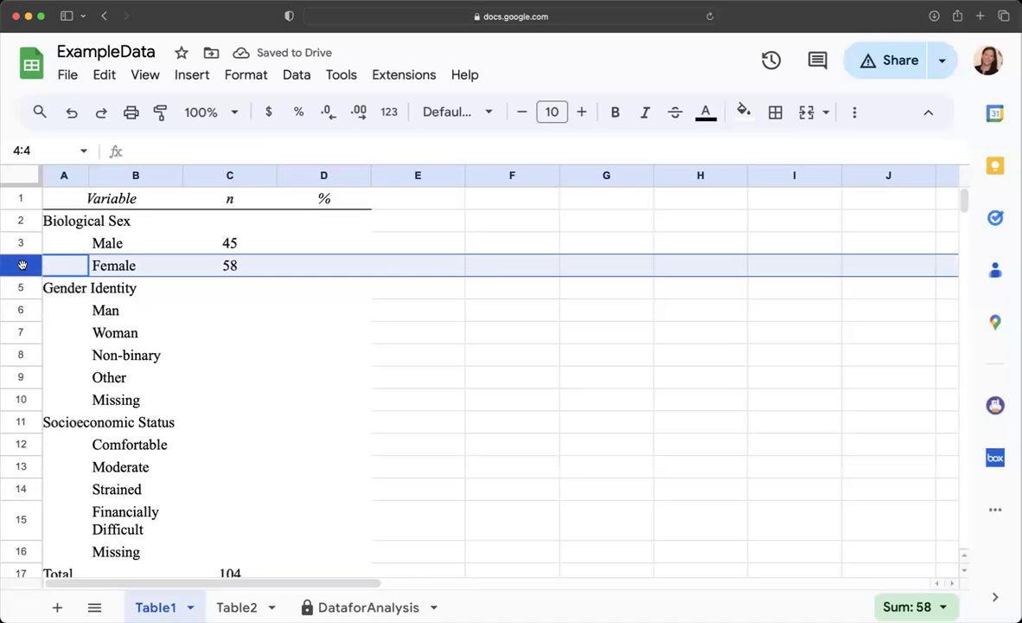
right_click(23, 266)
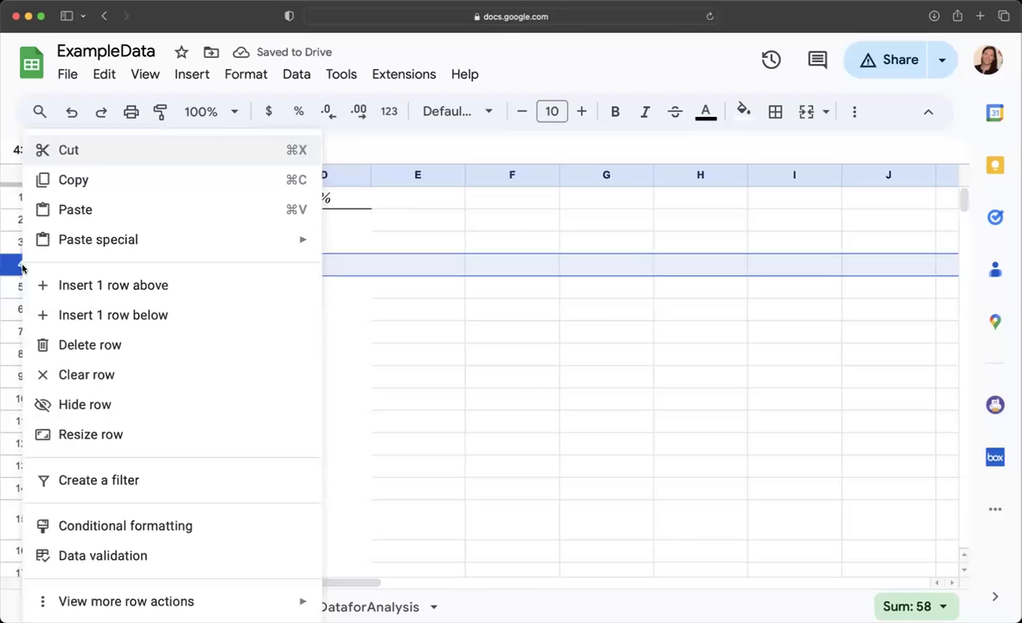
left_click(131, 316)
left_click(125, 288)
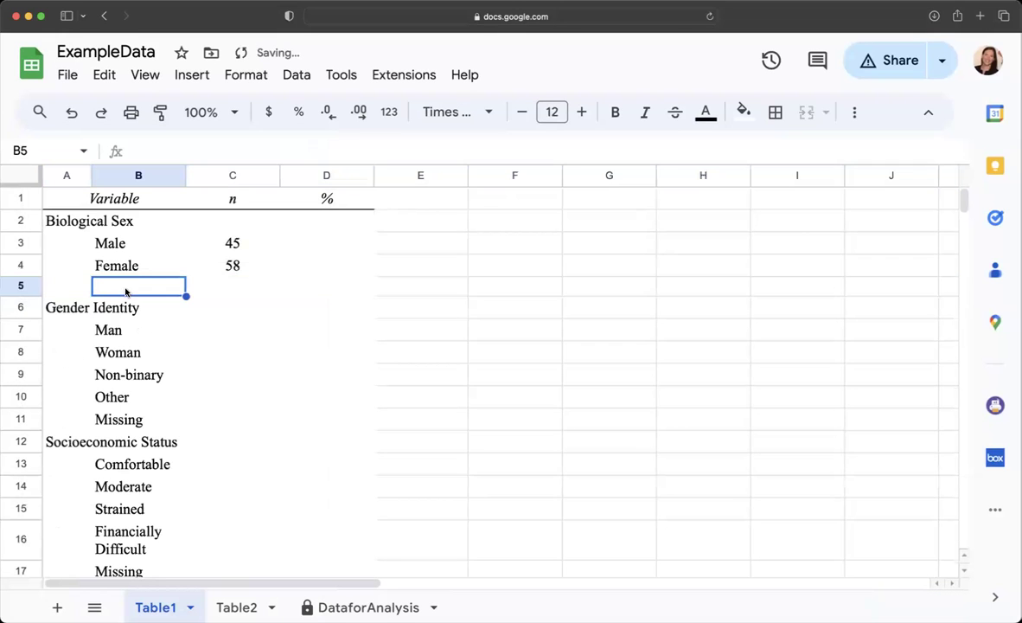
type("Missing")
key("Tab")
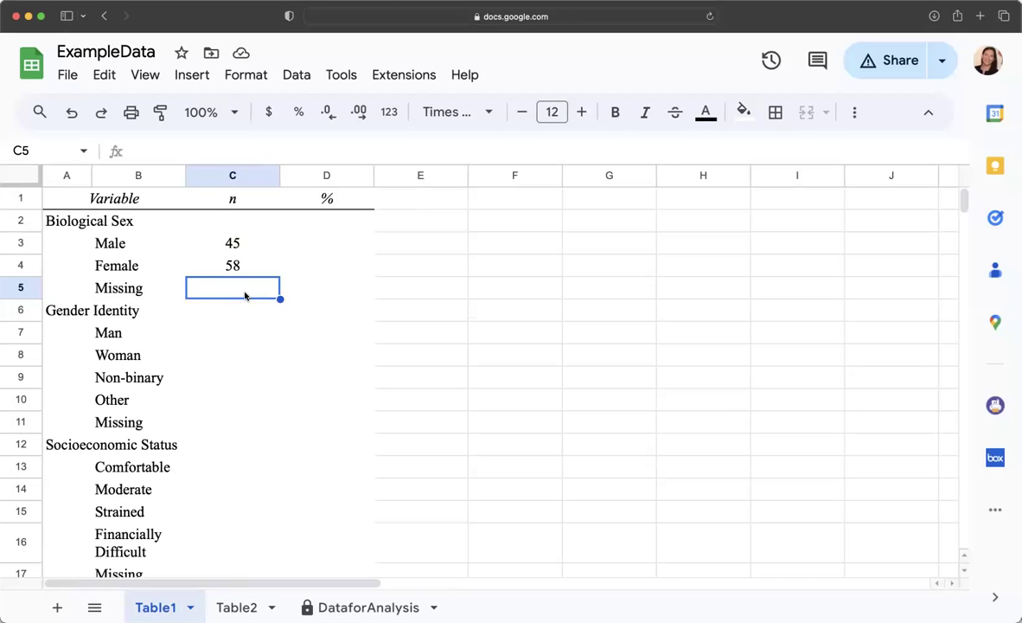
Enter =104-C3-C4 as the Missing count, giving 1.
type("=")
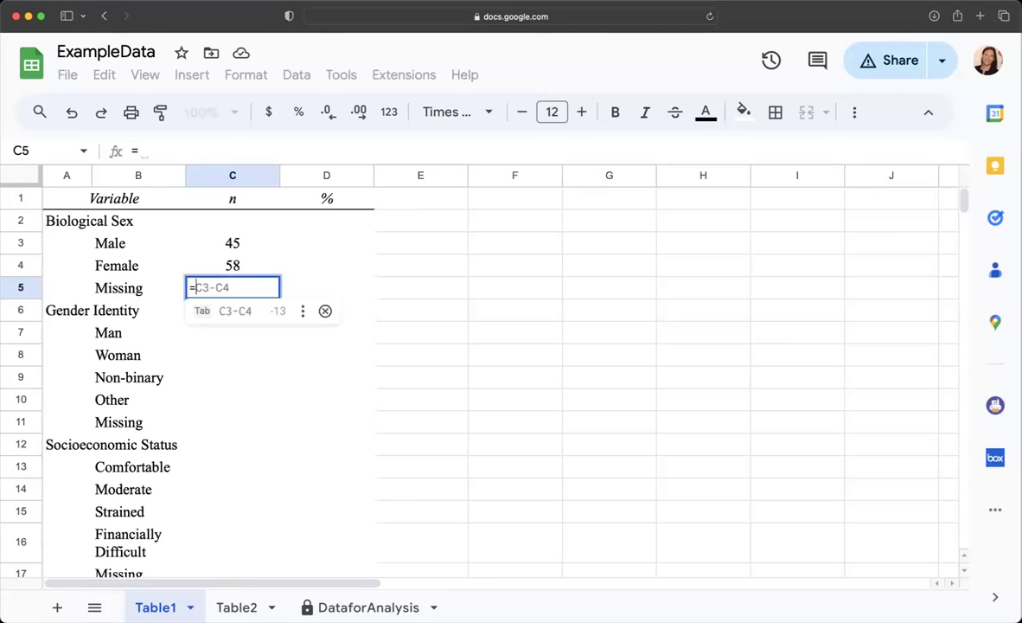
type("104")
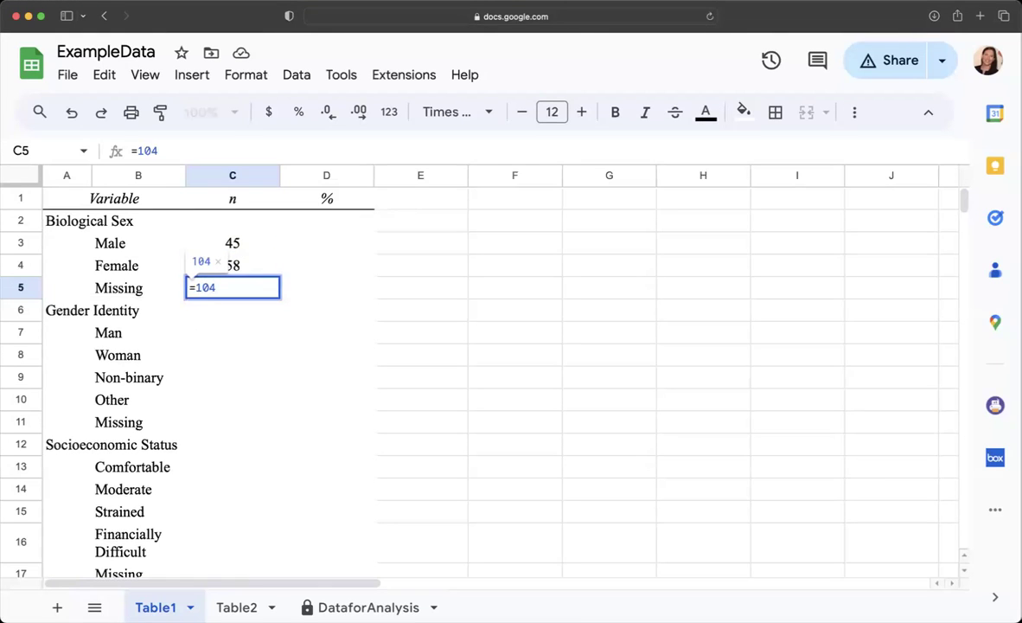
type("-")
left_click(246, 244)
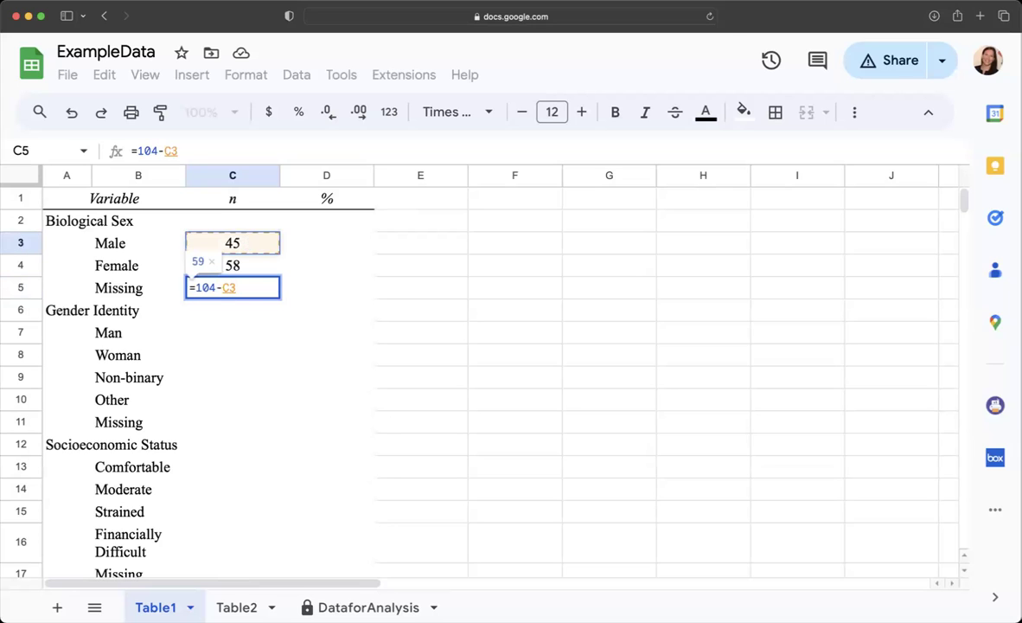
type("-")
left_click(234, 266)
key("Return")
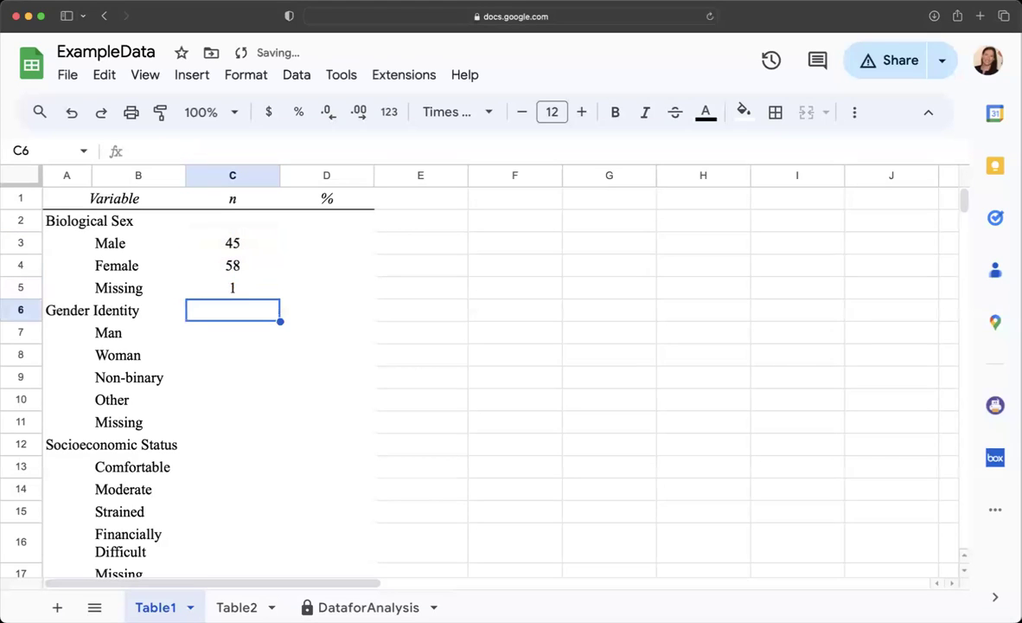
key("Up")
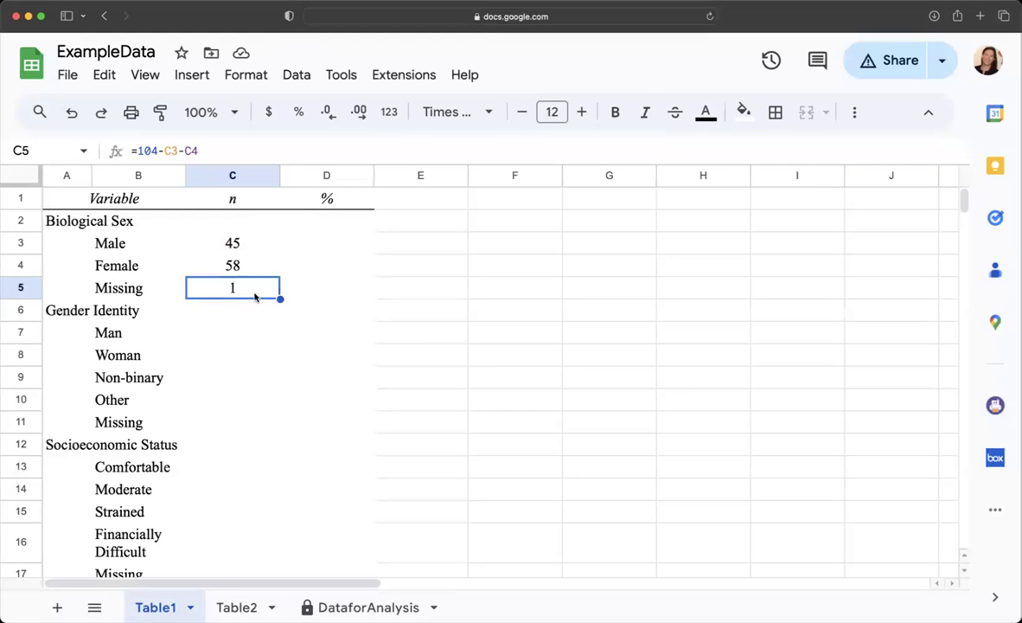
left_click(235, 260)
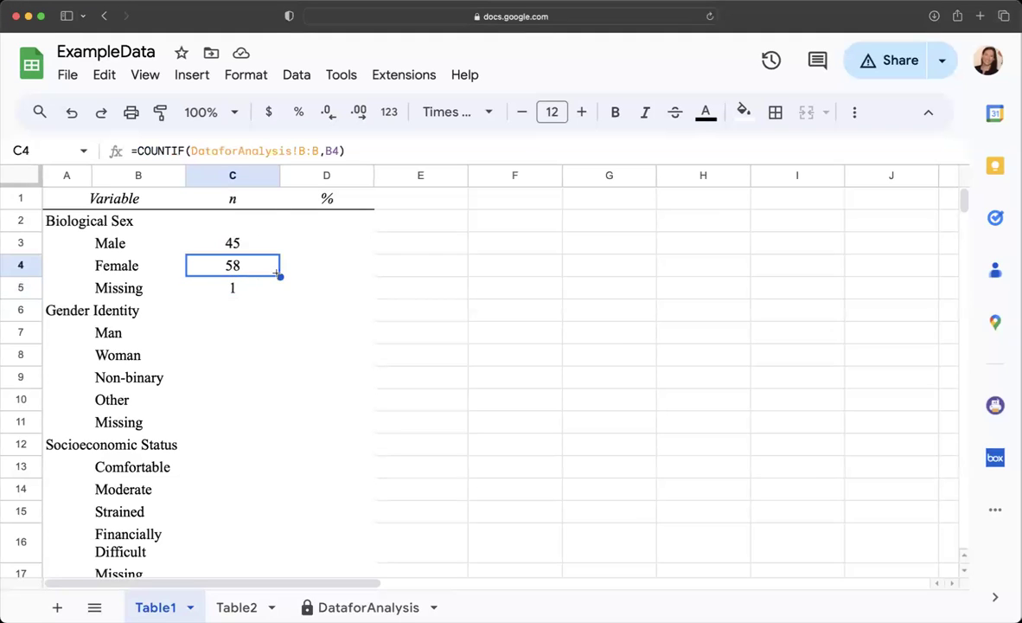
left_click_drag(279, 277, 279, 292)
left_click(259, 286)
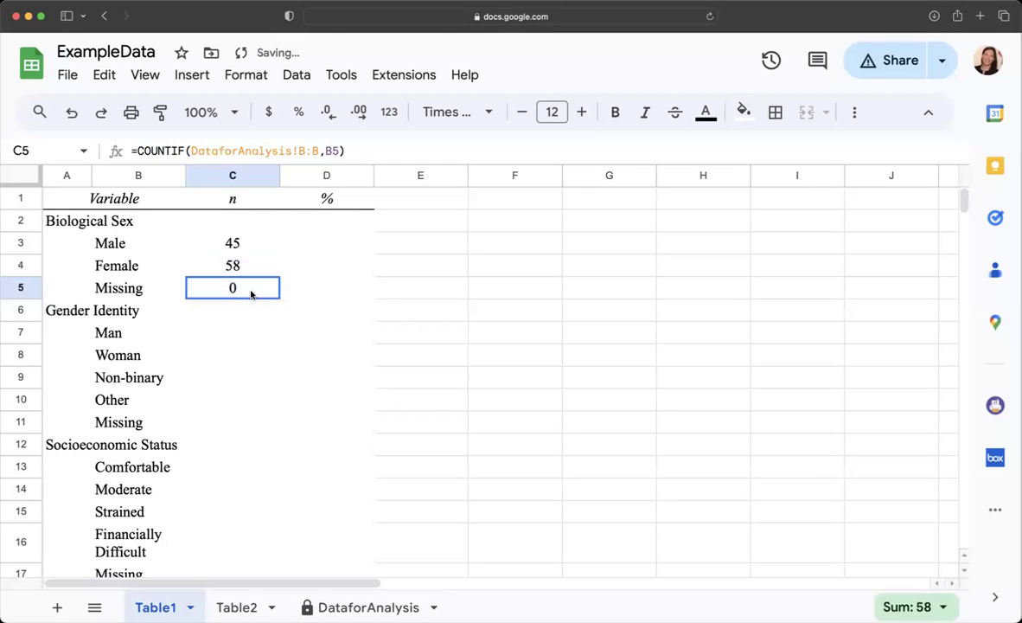
left_click(340, 151)
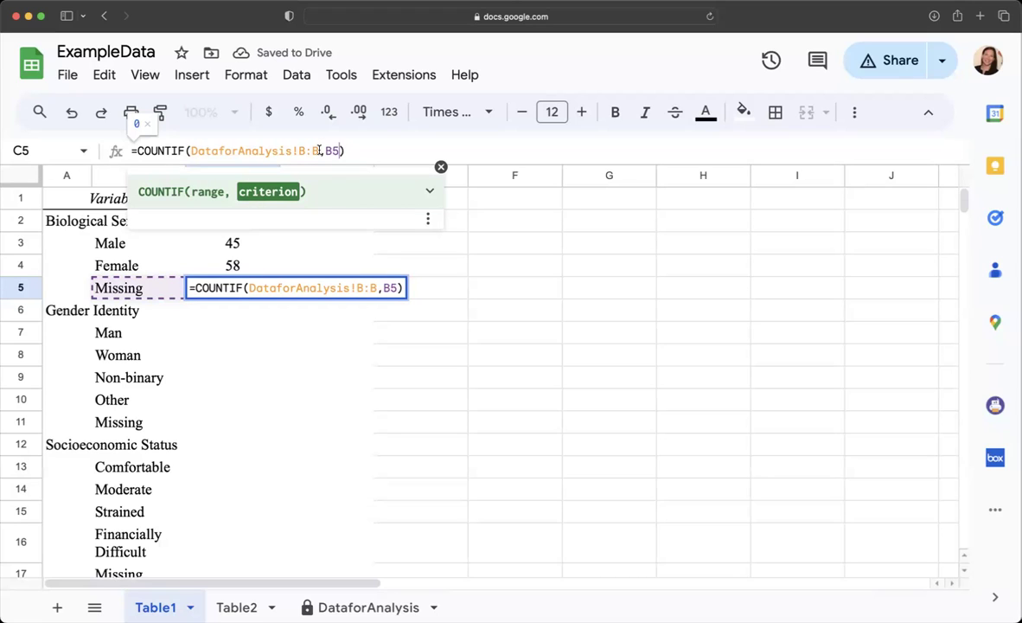
left_click(319, 150)
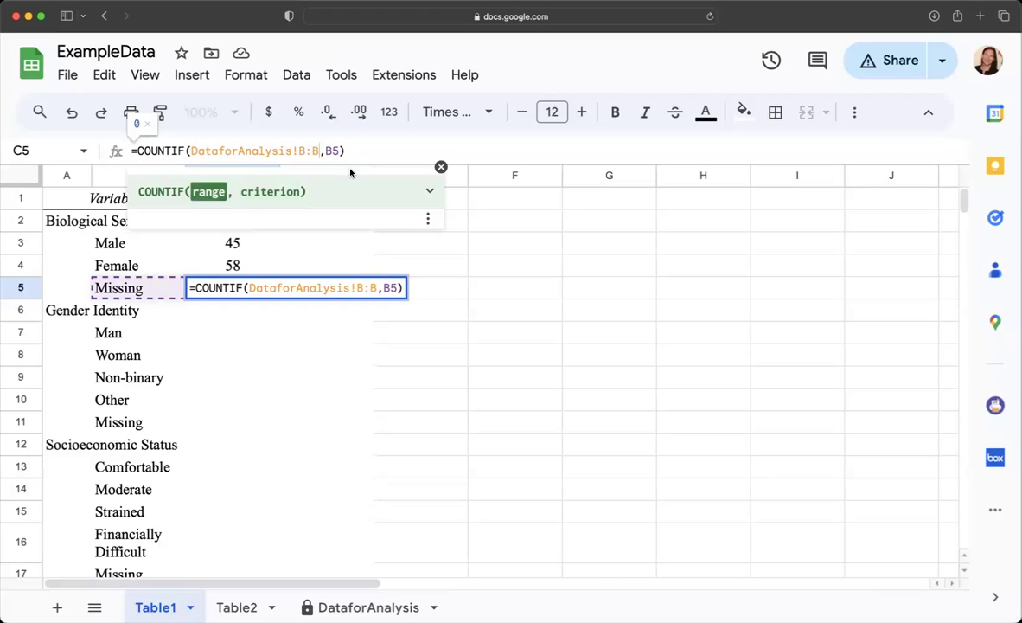
type("104")
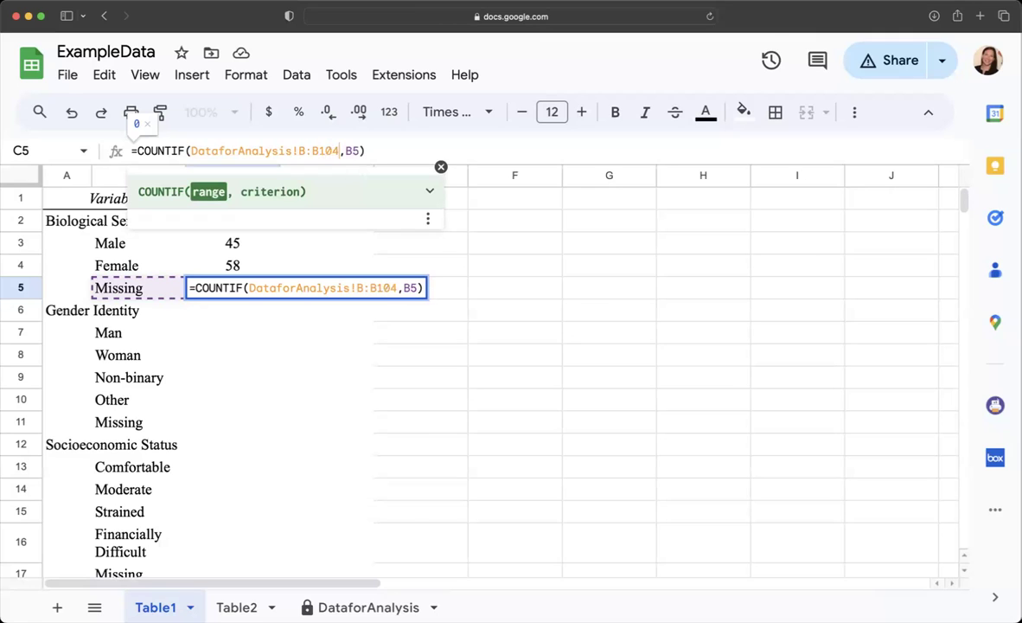
key("Right")
key("Right")
key("Right")
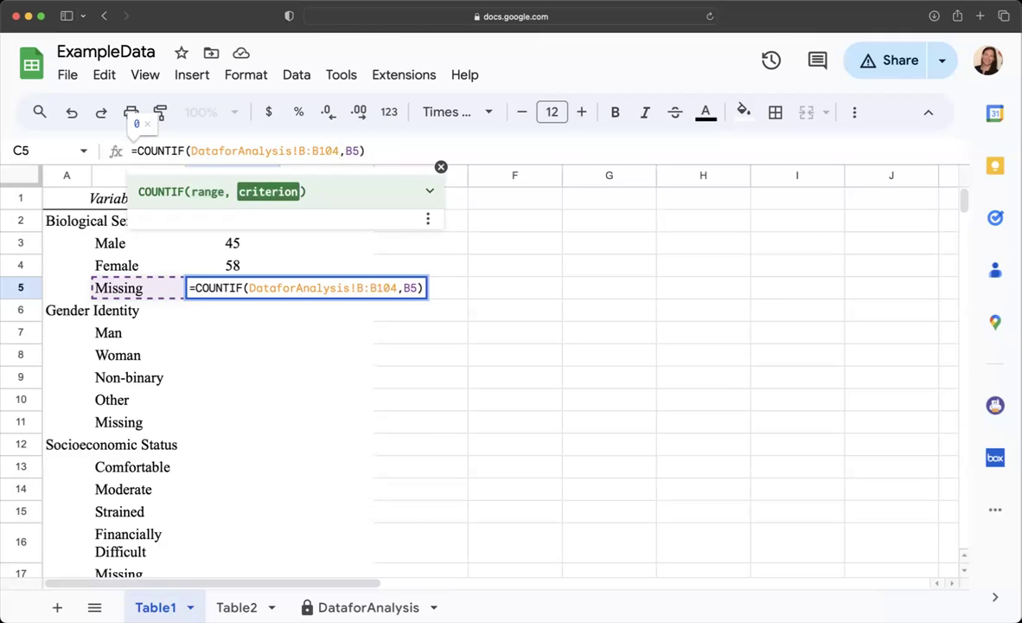
key("BackSpace")
key("BackSpace")
type("\"\"")
key("Return")
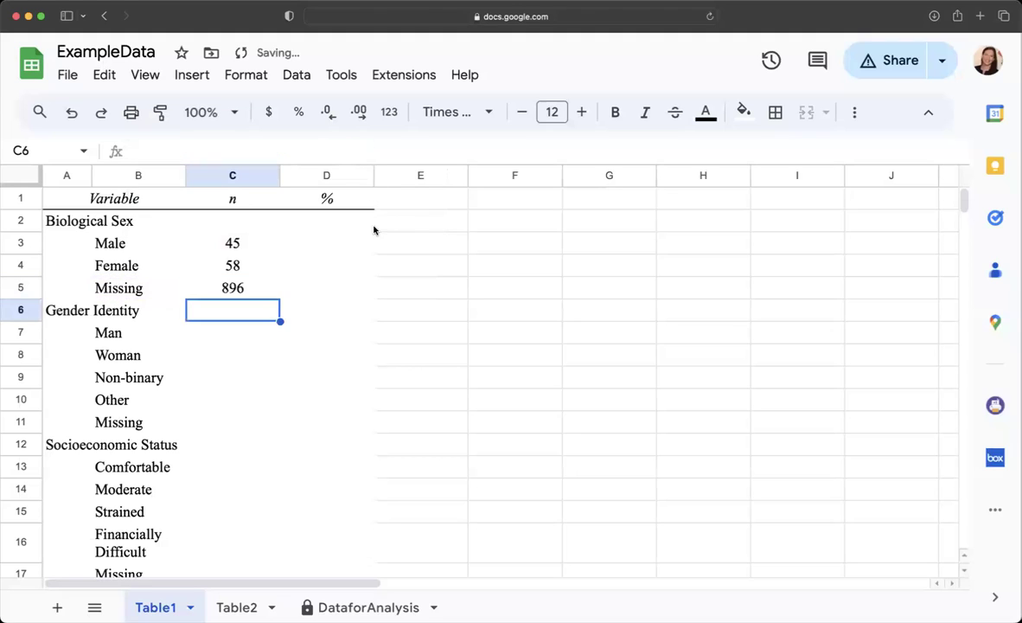
left_click(233, 287)
left_click(336, 151)
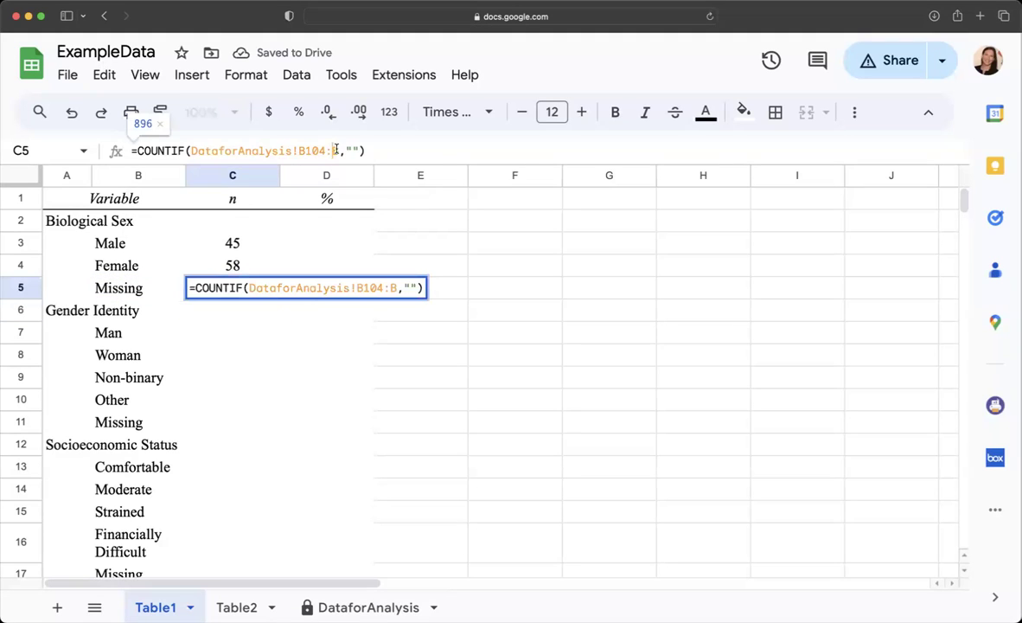
key("BackSpace")
key("BackSpace")
key("BackSpace")
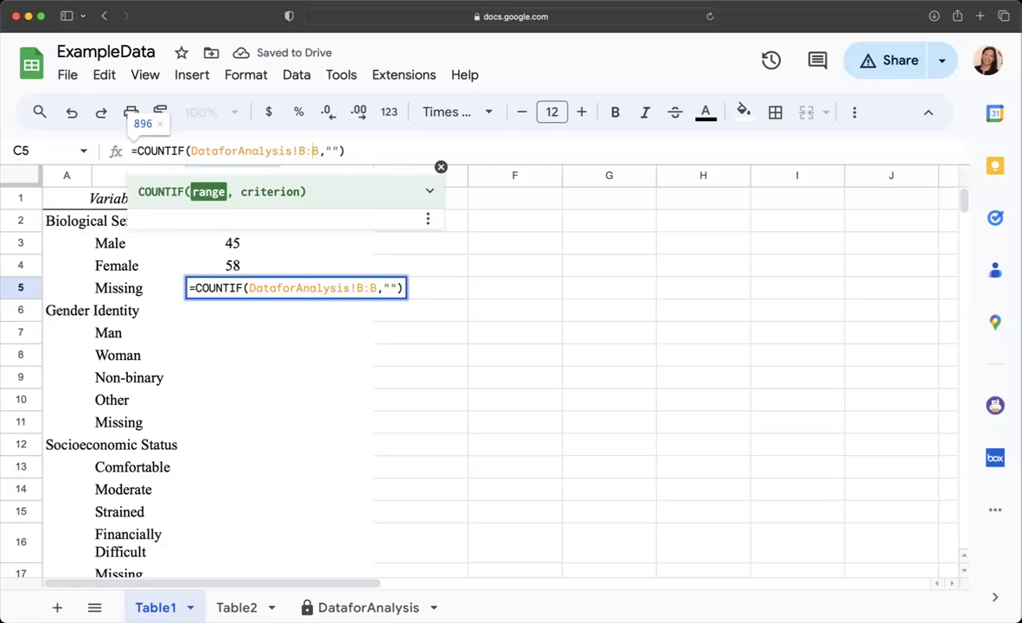
key("Return")
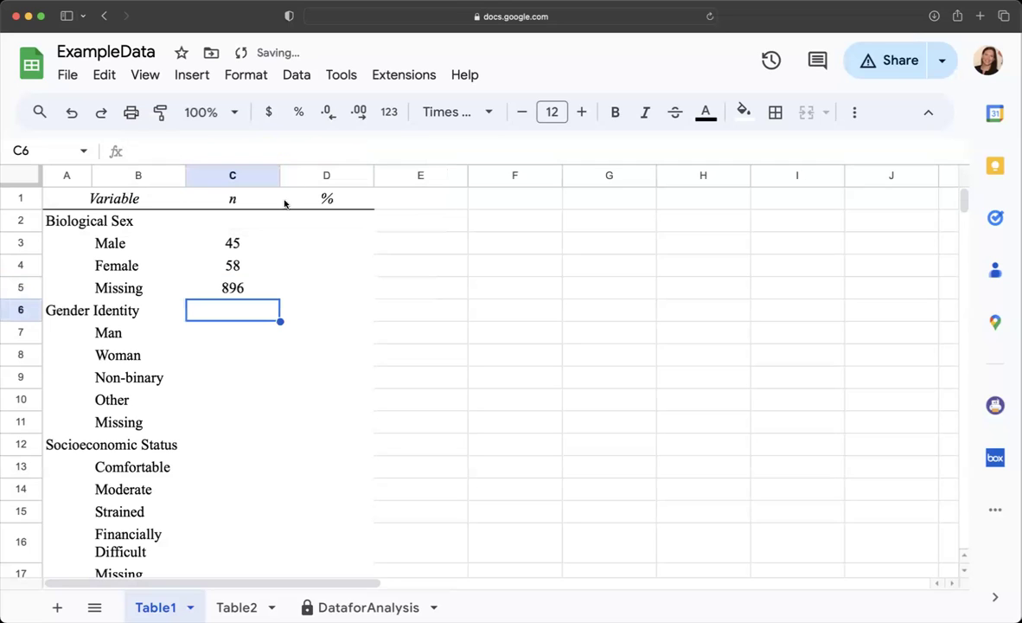
left_click(241, 292)
left_click(336, 150)
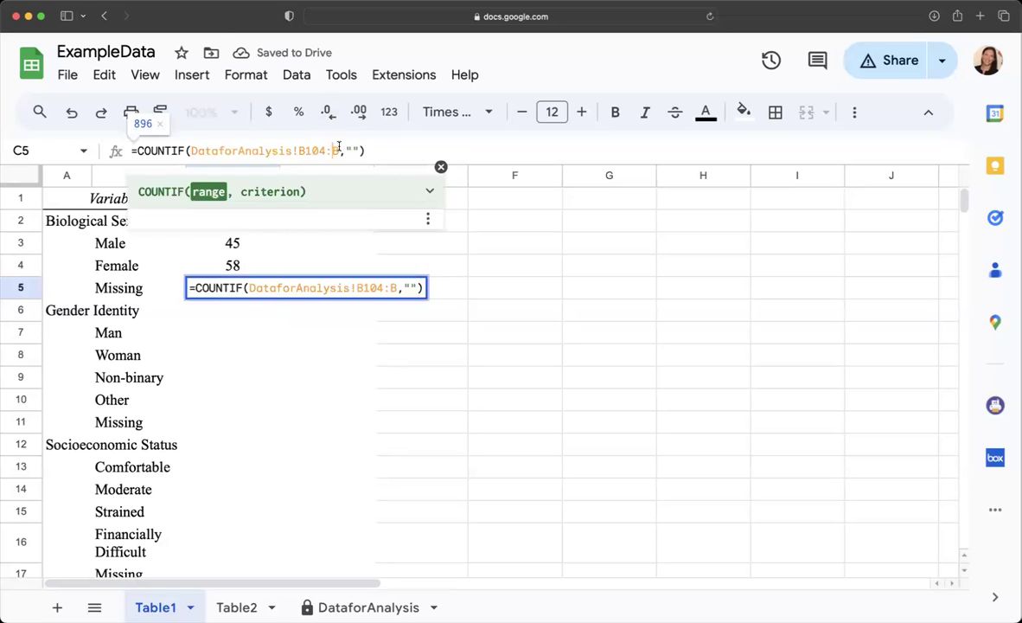
left_click_drag(339, 150, 305, 151)
key("BackSpace")
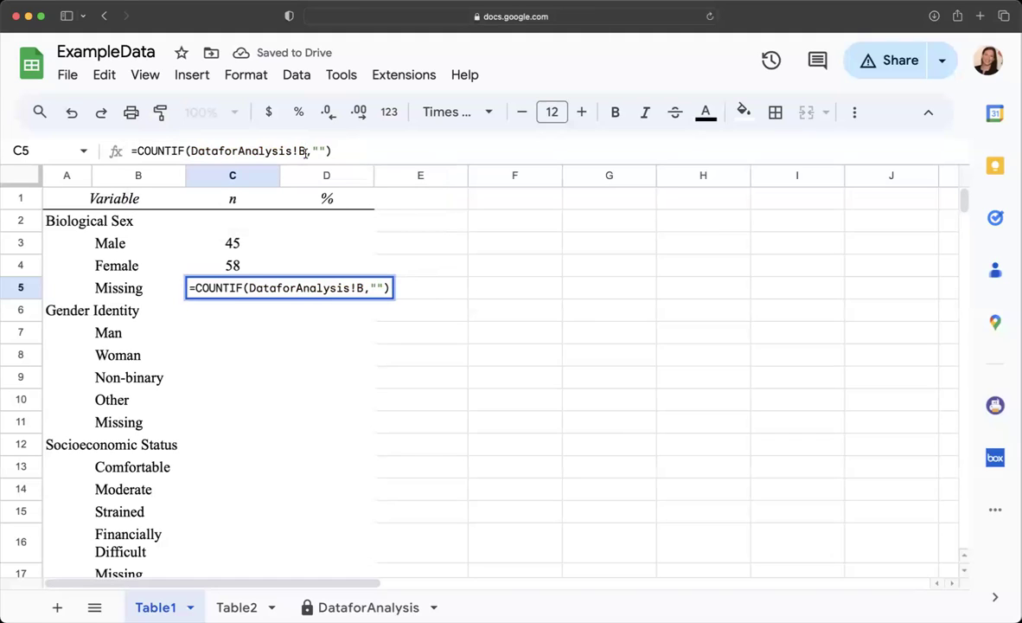
type(":")
left_click_drag(332, 150, 303, 150)
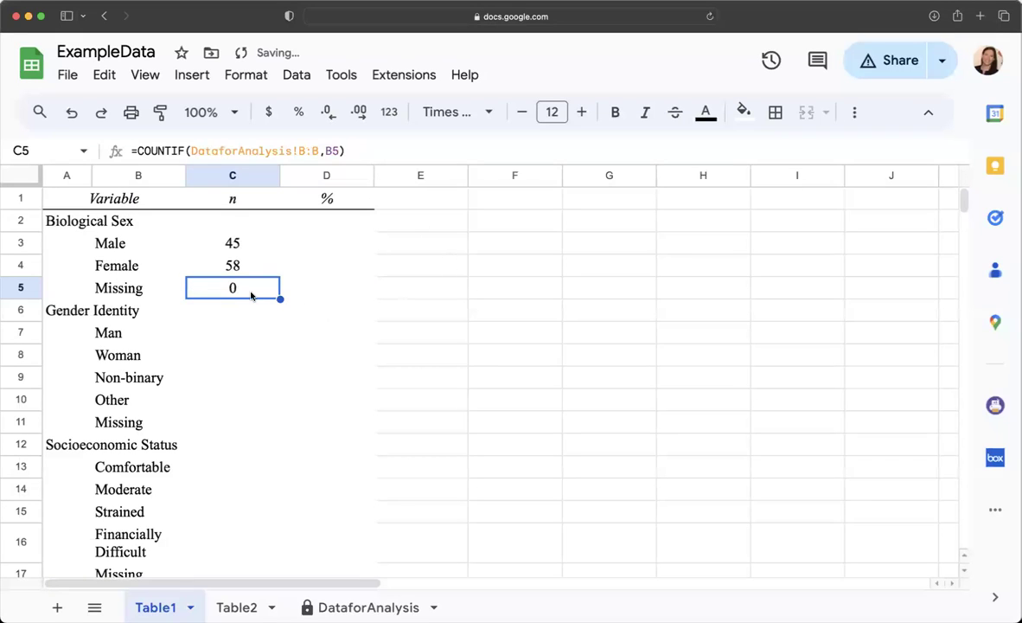
key("Up")
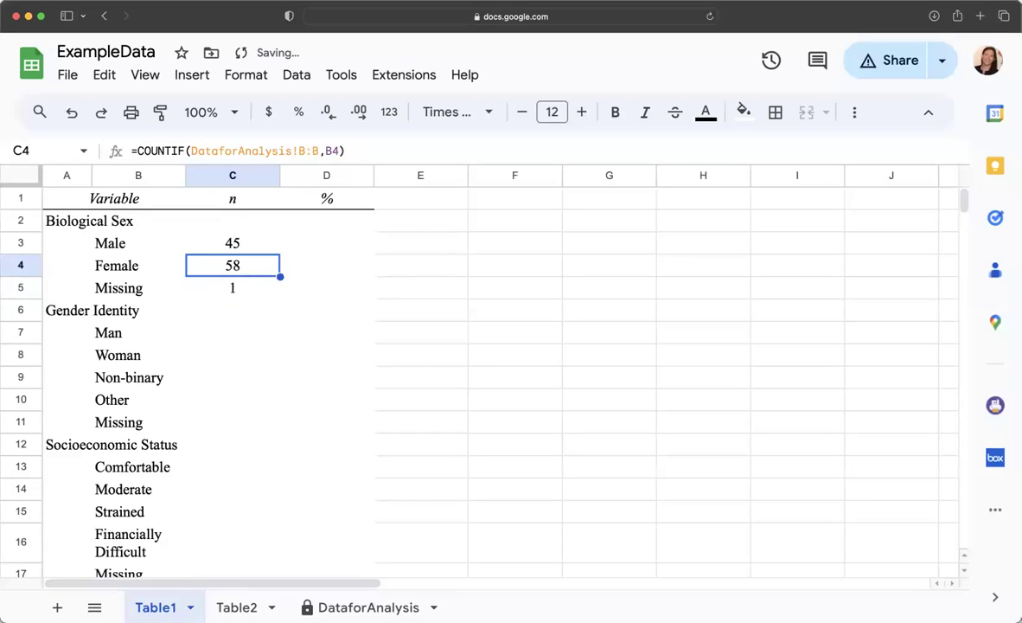
left_click(247, 297)
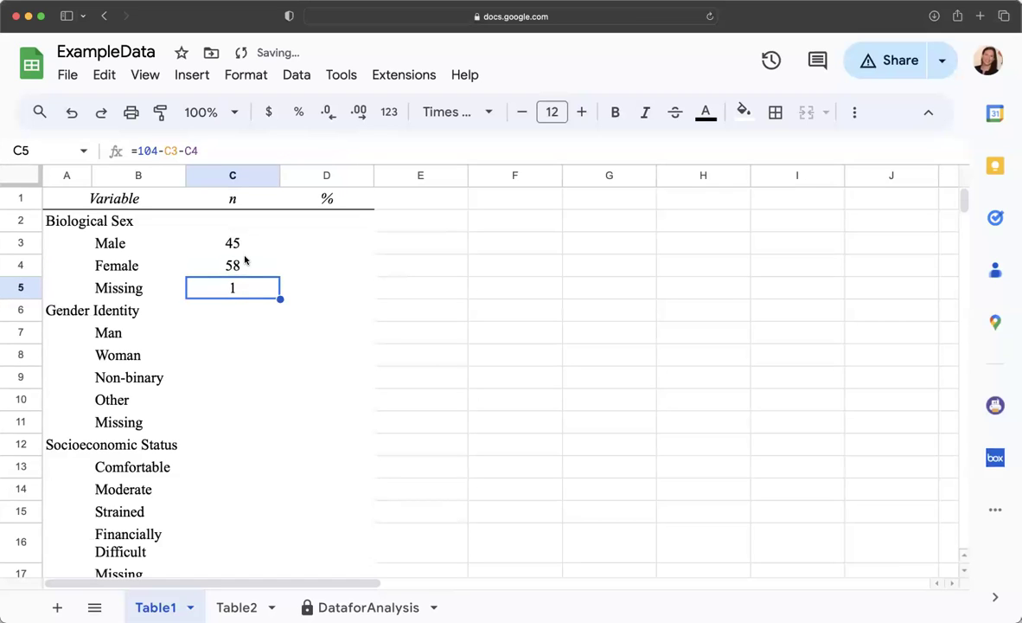
scroll(232, 361, "down", 5)
scroll(236, 303, "up", 5)
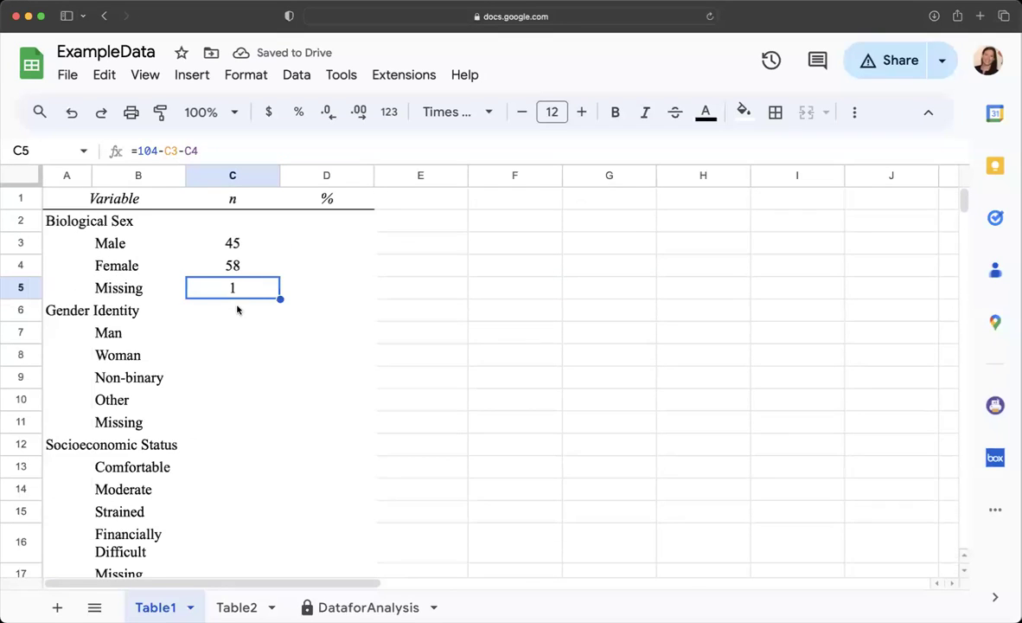
left_click(297, 247)
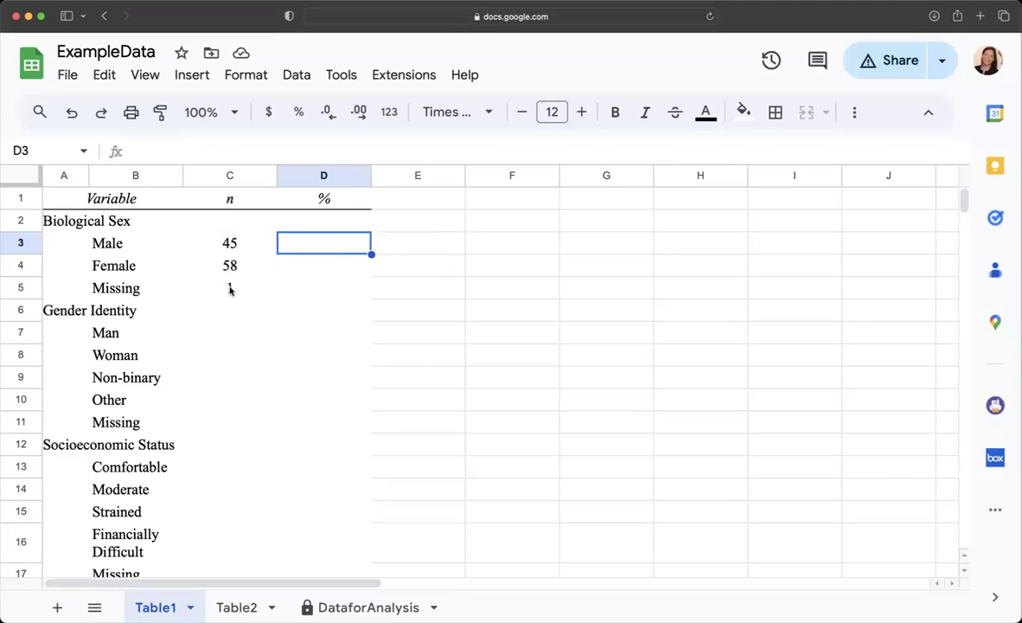
Enter =C3/104 in D3 so the Male percentage shows 43.27%.
scroll(272, 364, "down", 6)
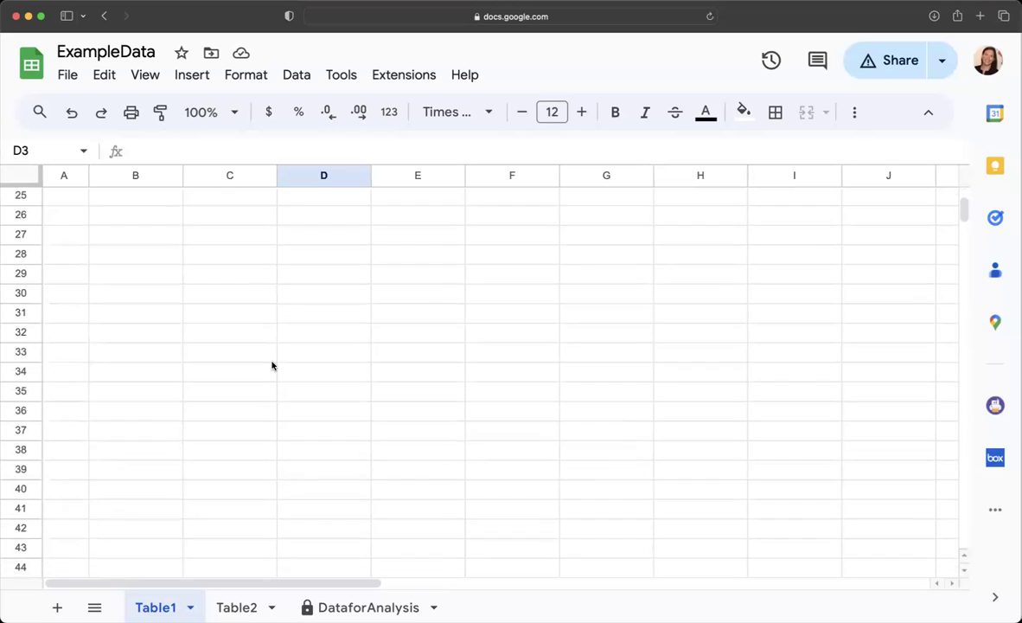
scroll(267, 356, "up", 4)
left_click(260, 353)
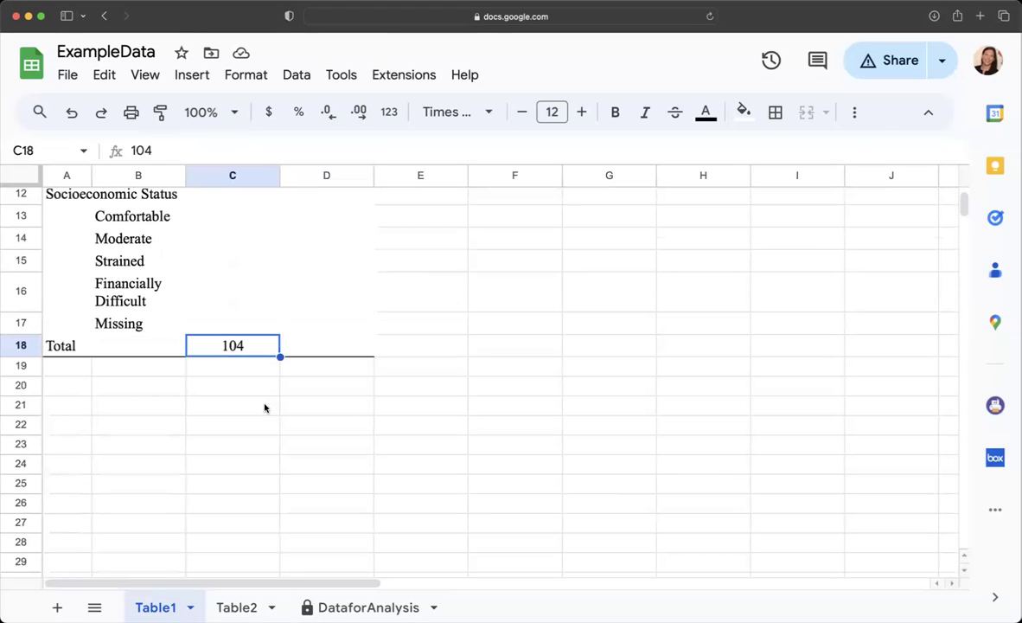
scroll(264, 407, "up", 5)
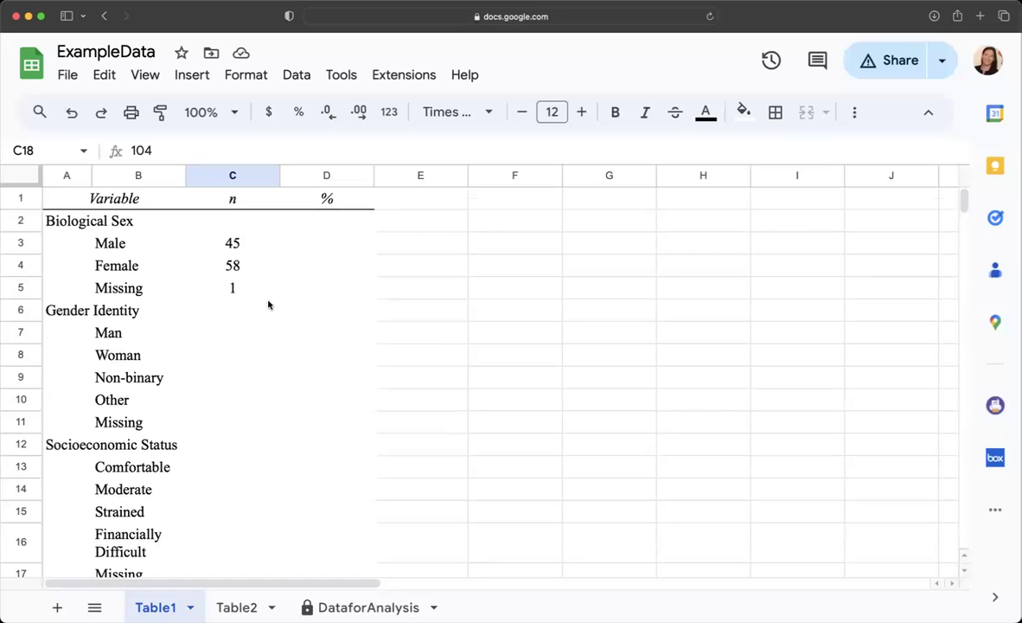
left_click(331, 248)
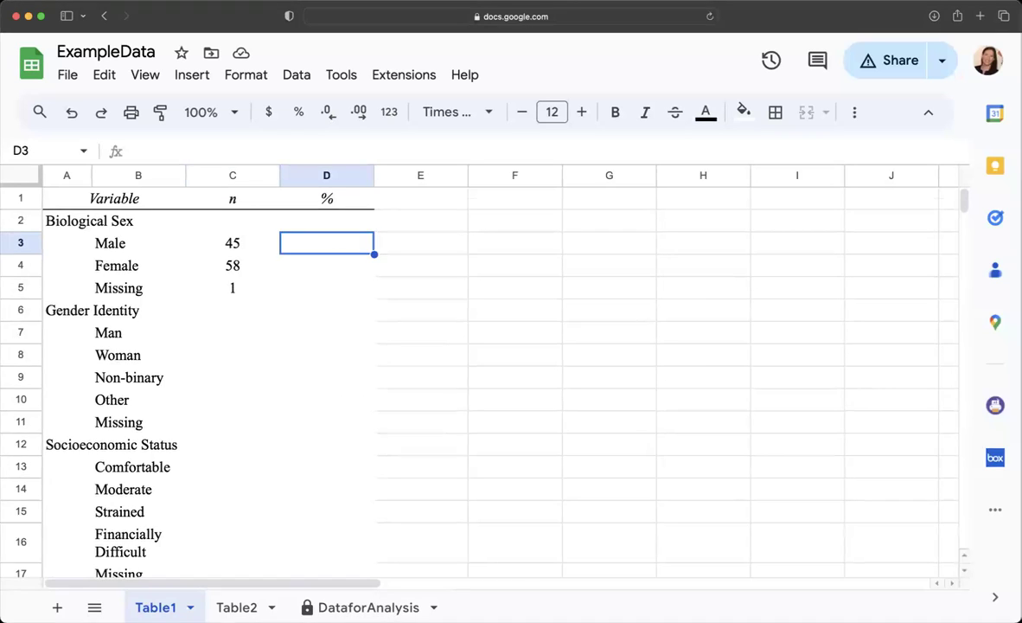
type("=C3/C18")
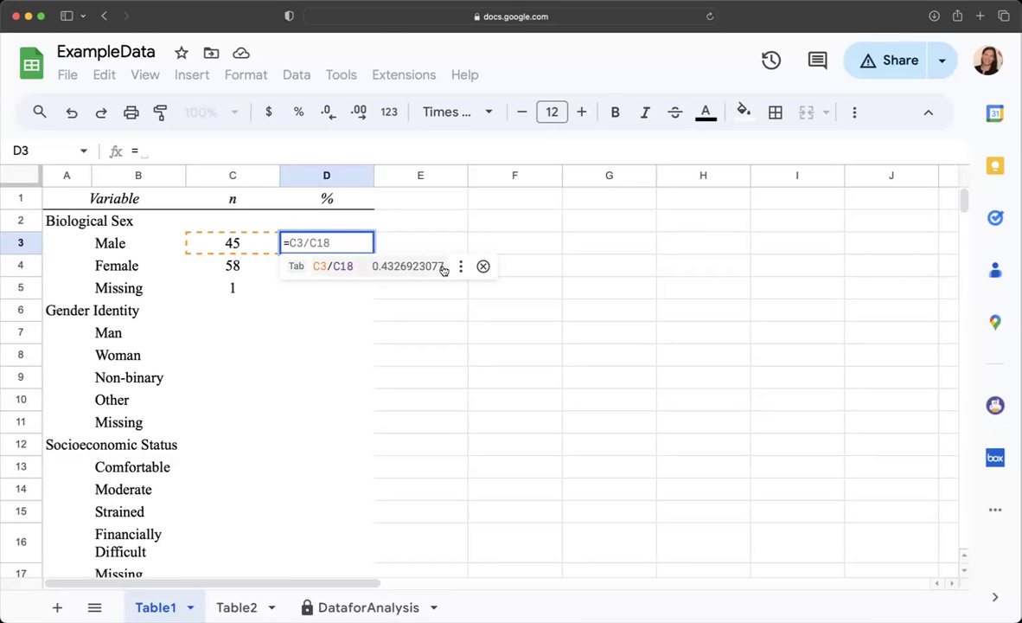
left_click(253, 246)
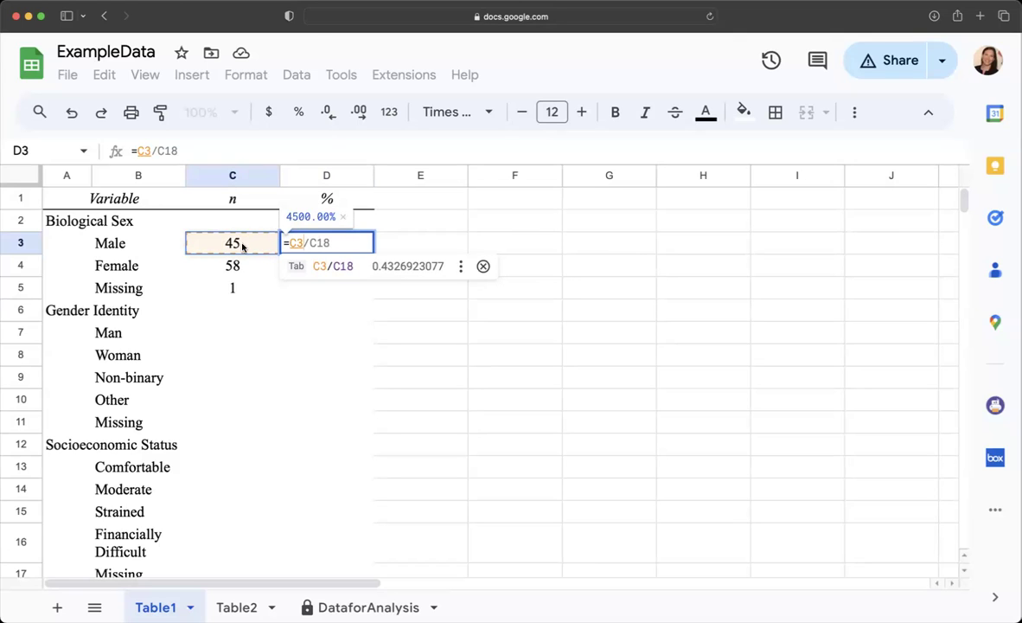
type("/")
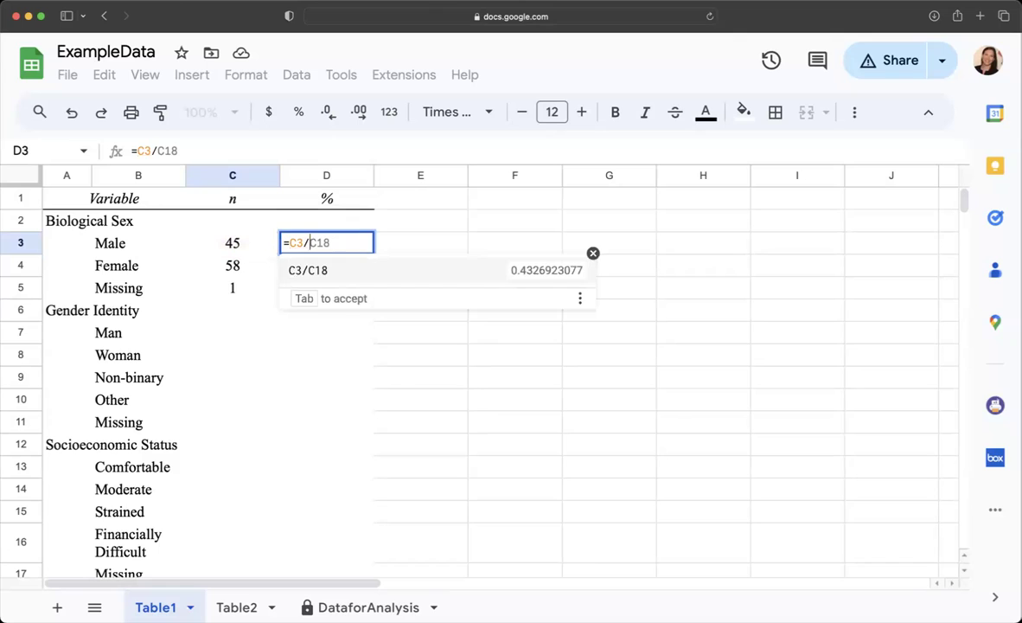
type("104")
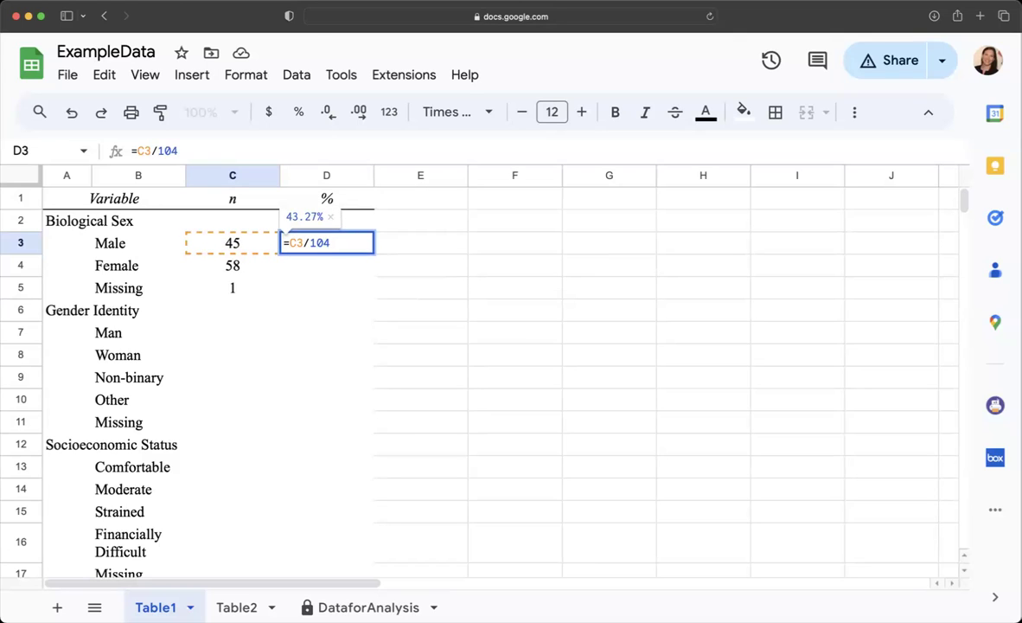
key("Return")
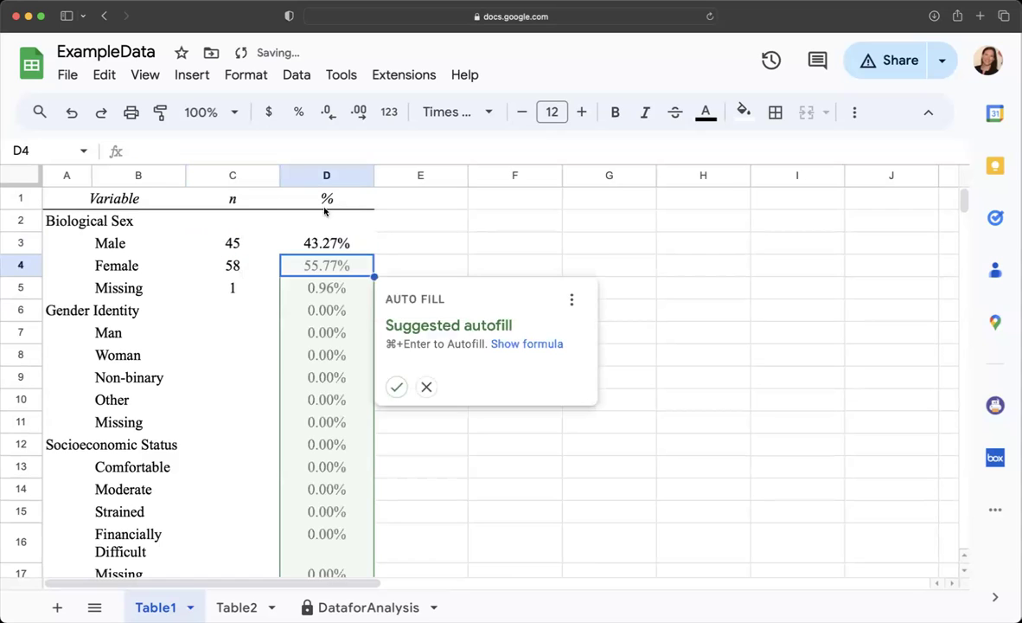
left_click(425, 388)
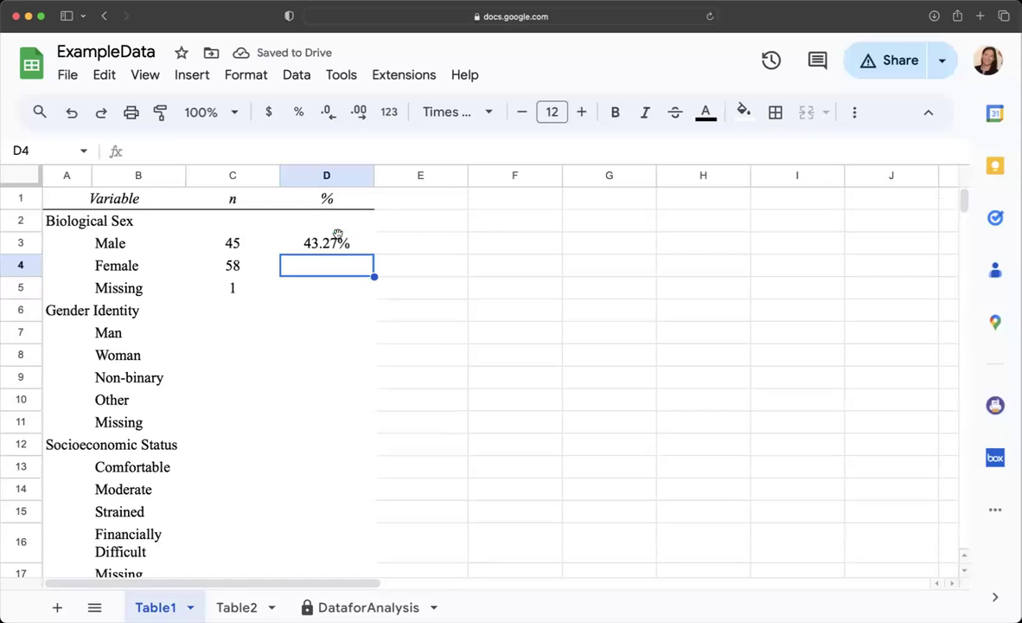
left_click(307, 232)
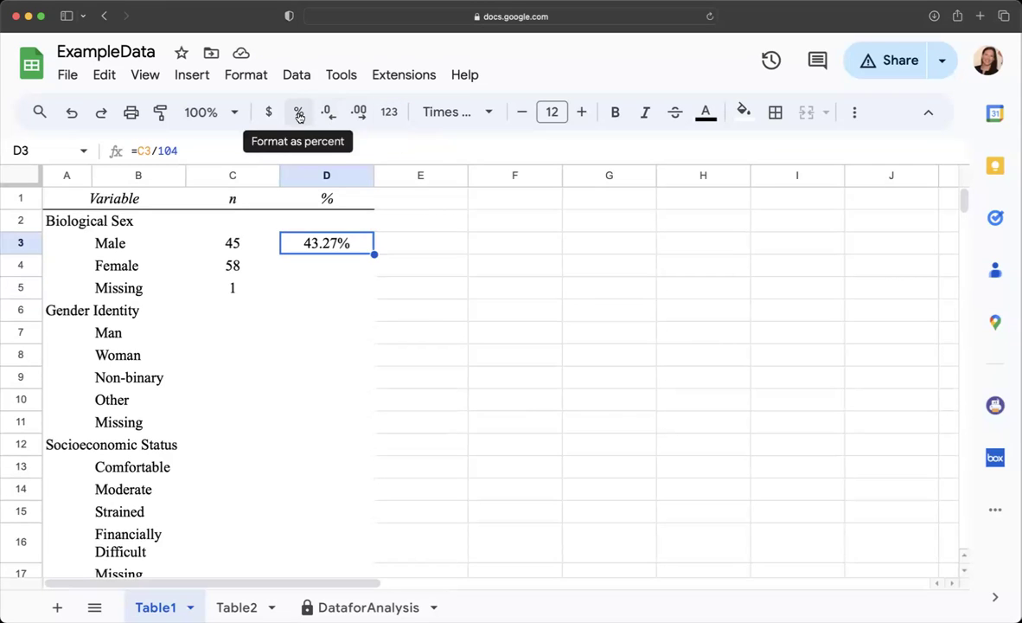
left_click(388, 112)
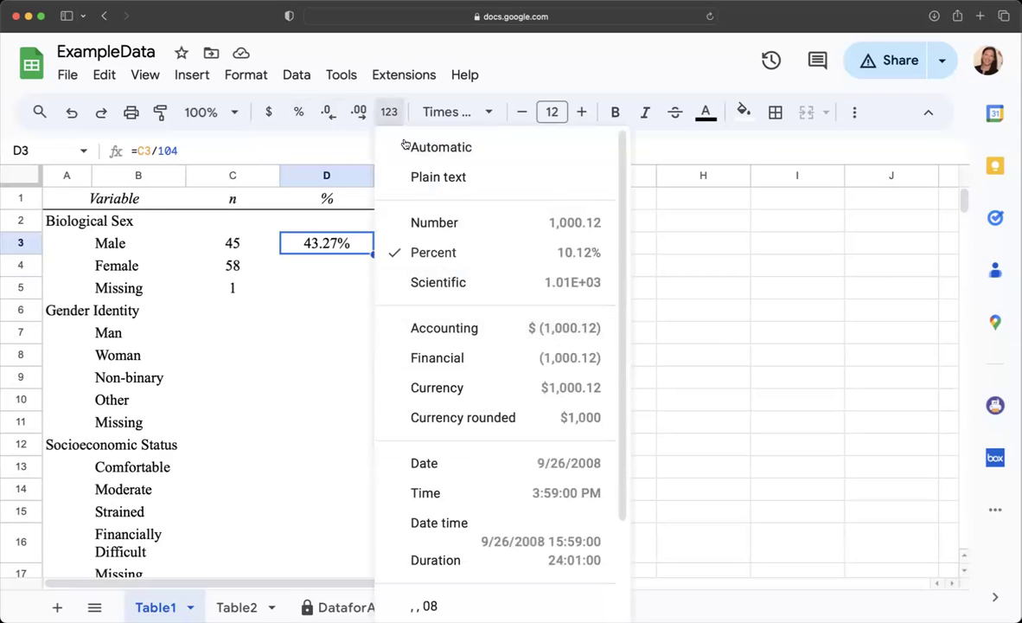
left_click(447, 223)
key("Down")
key("Down")
key("Up")
key("Up")
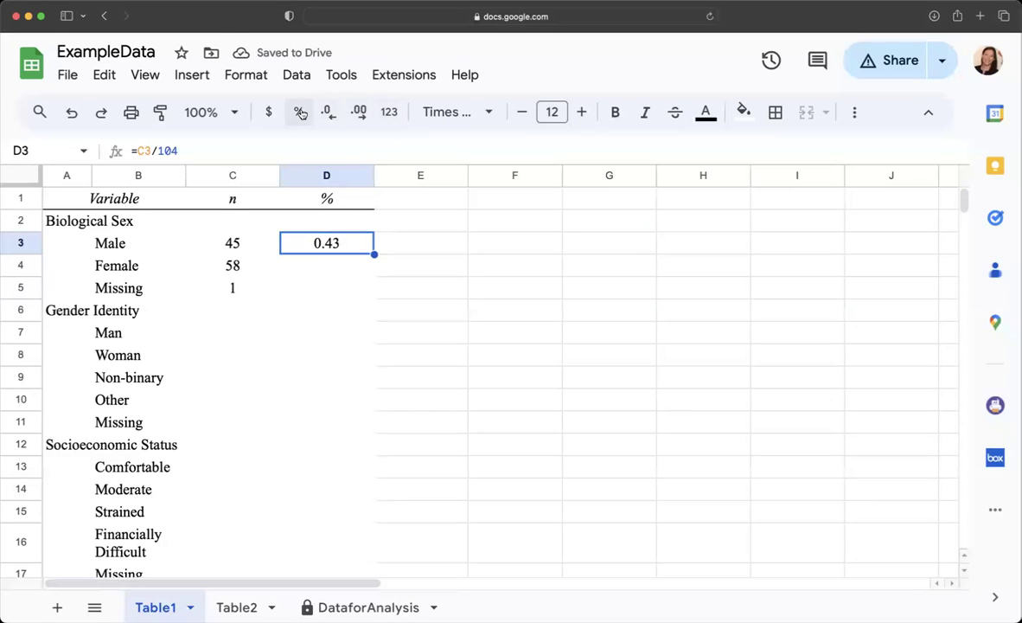
left_click(299, 113)
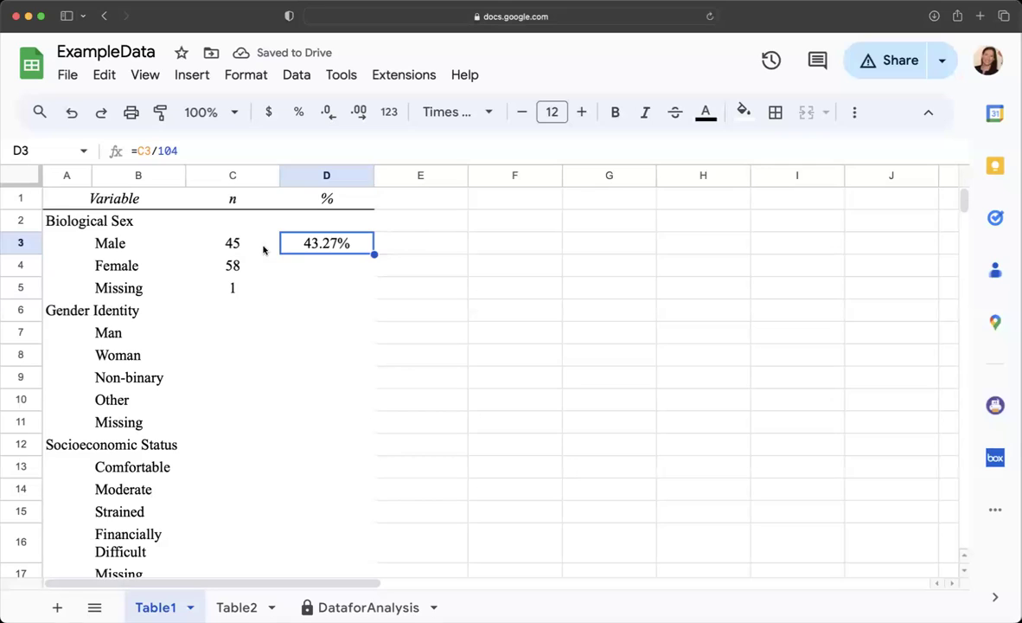
left_click(232, 245)
double_click(324, 243)
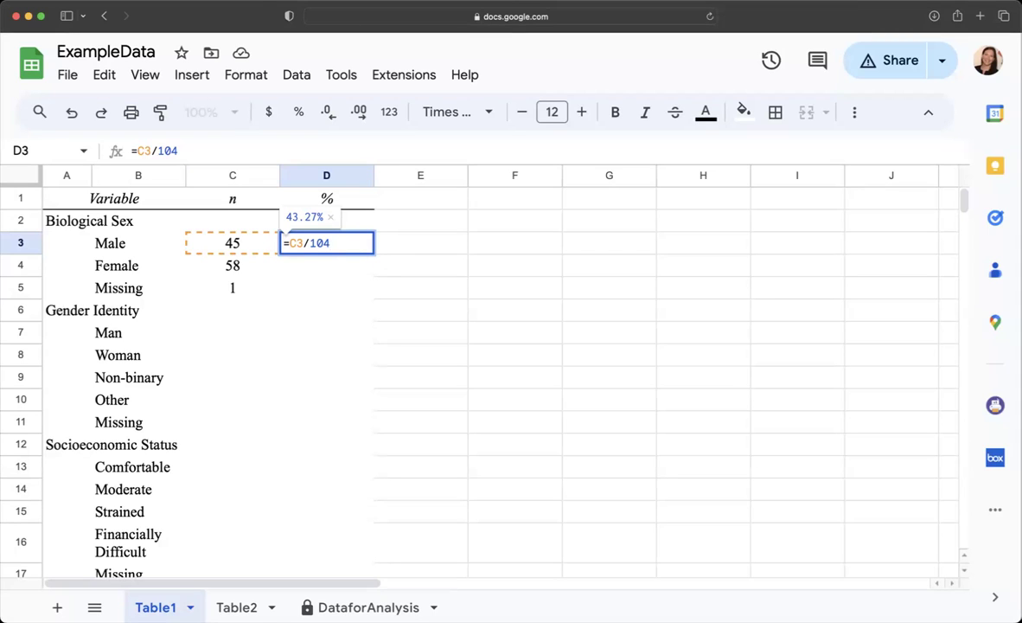
Change D3's divisor from 104 to the row-locked total C$18.
key("BackSpace")
key("BackSpace")
key("BackSpace")
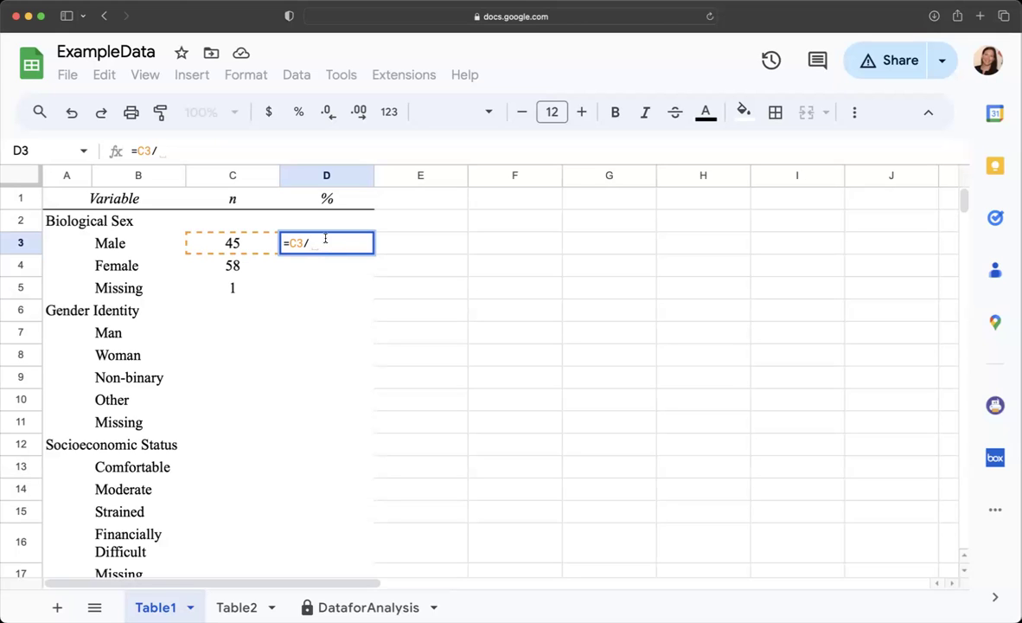
scroll(286, 363, "down", 5)
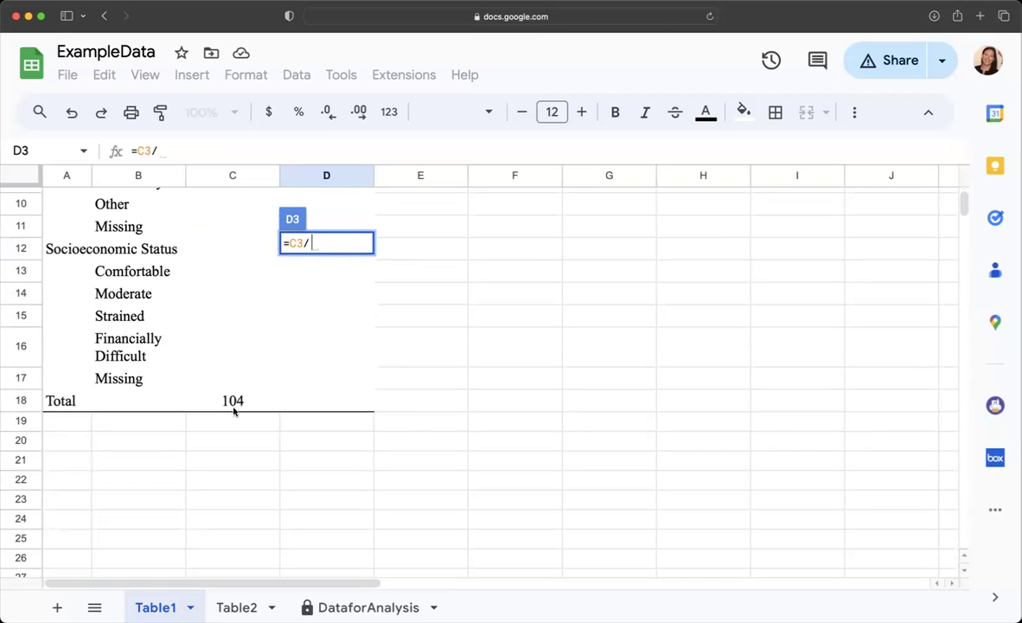
left_click(231, 406)
scroll(283, 424, "up", 5)
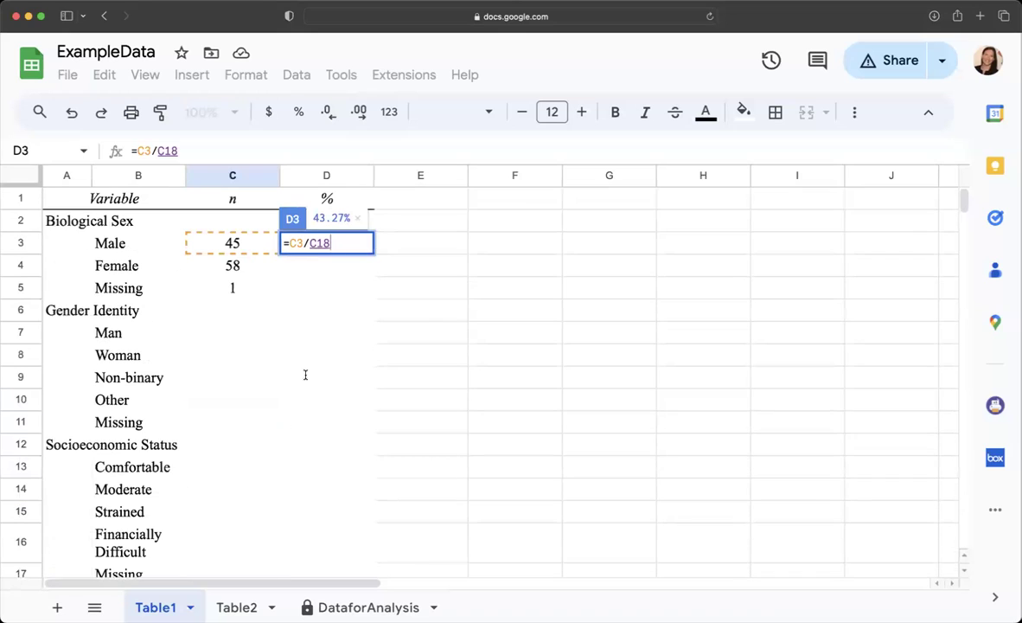
left_click(318, 243)
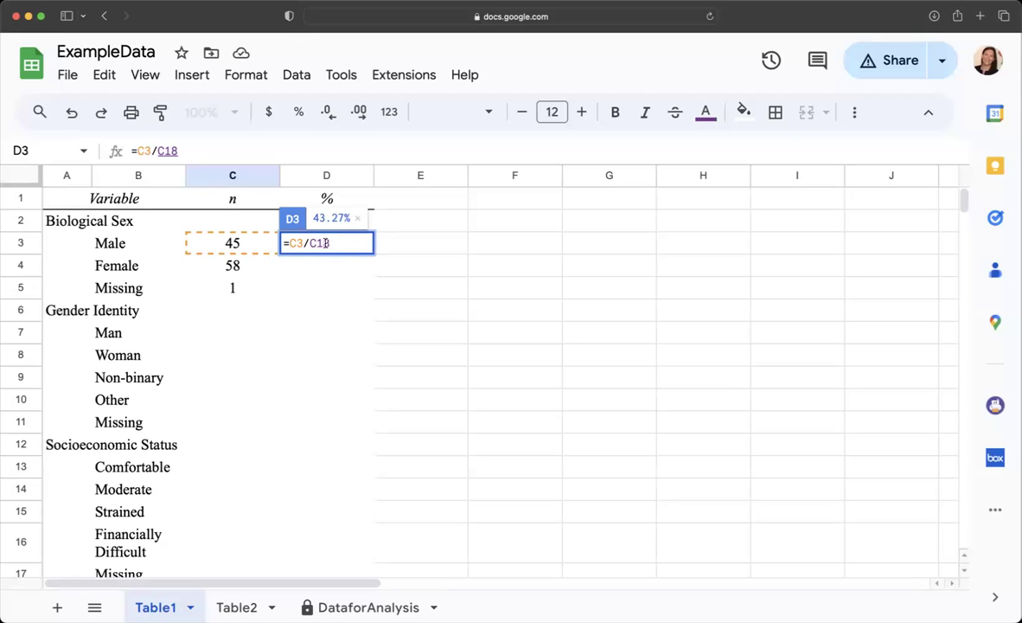
scroll(327, 327, "down", 3)
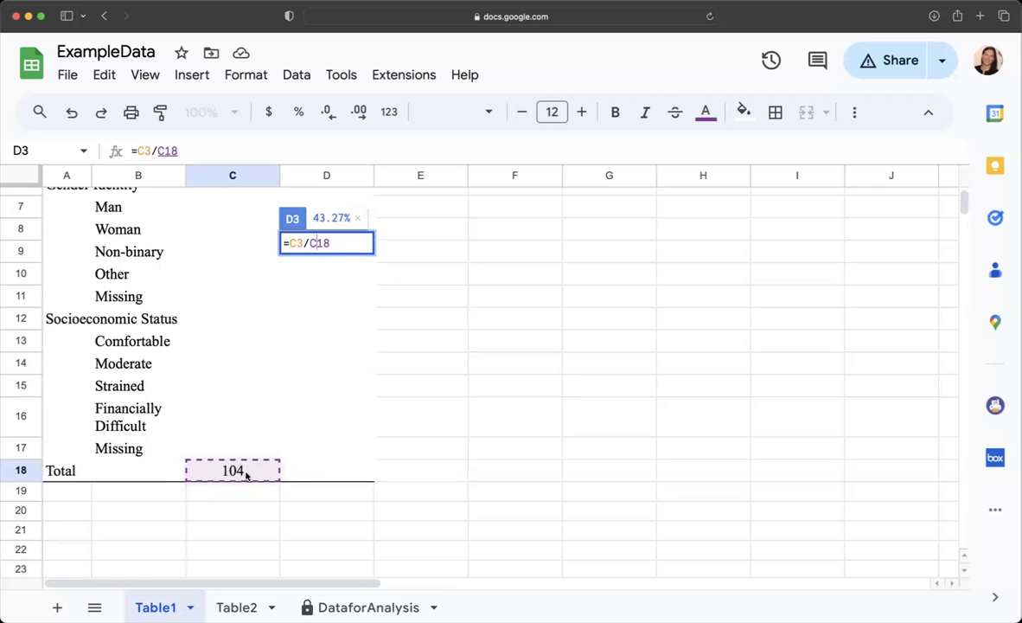
scroll(260, 414, "up", 3)
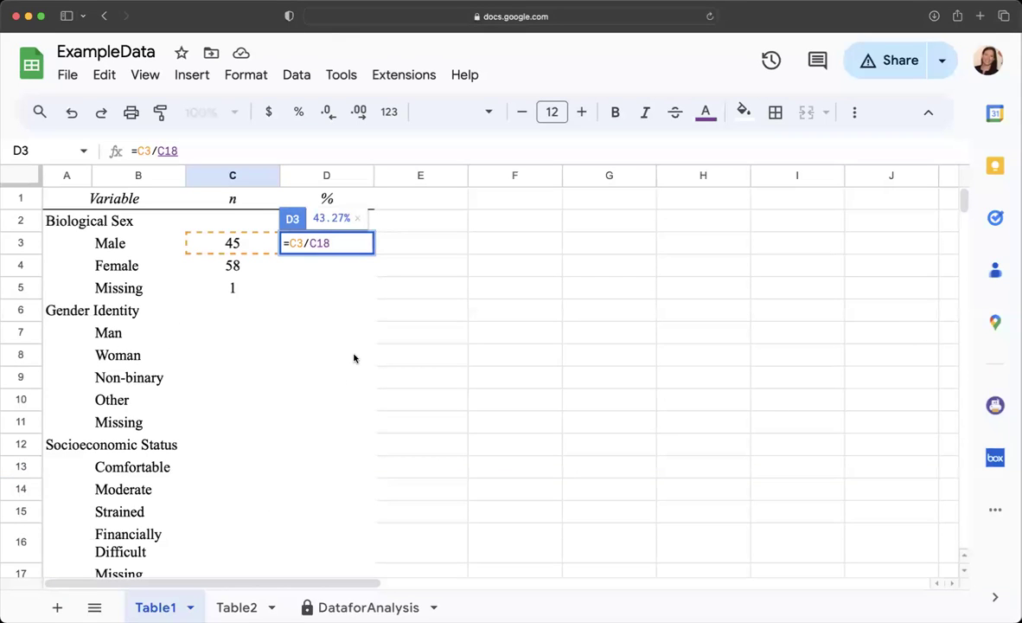
type("$")
key("Return")
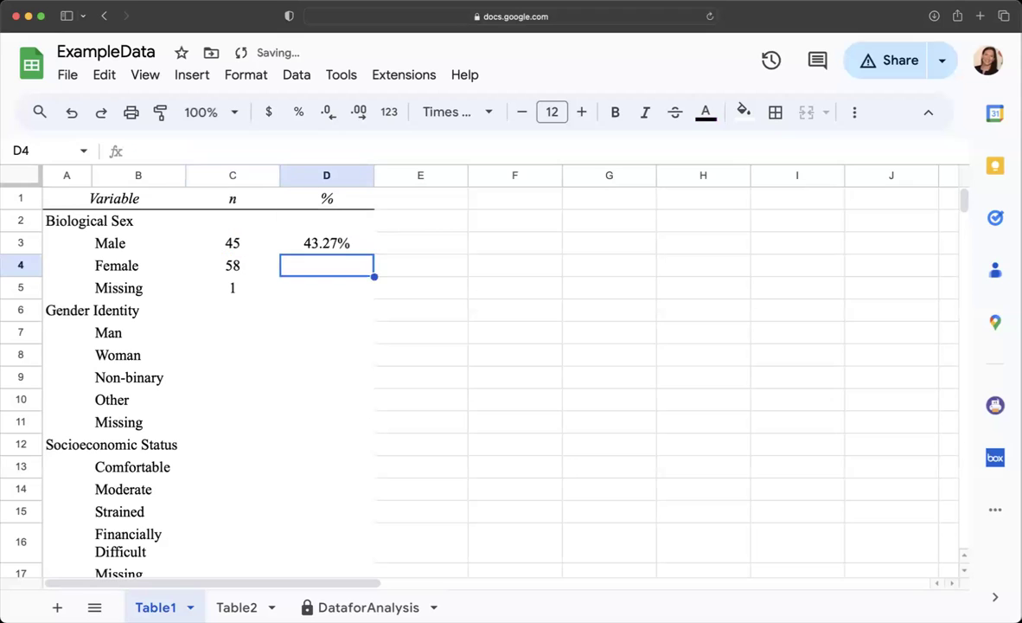
Fill D3's formula down to D5, giving 55.77% Female and 0.96% Missing.
left_click(319, 241)
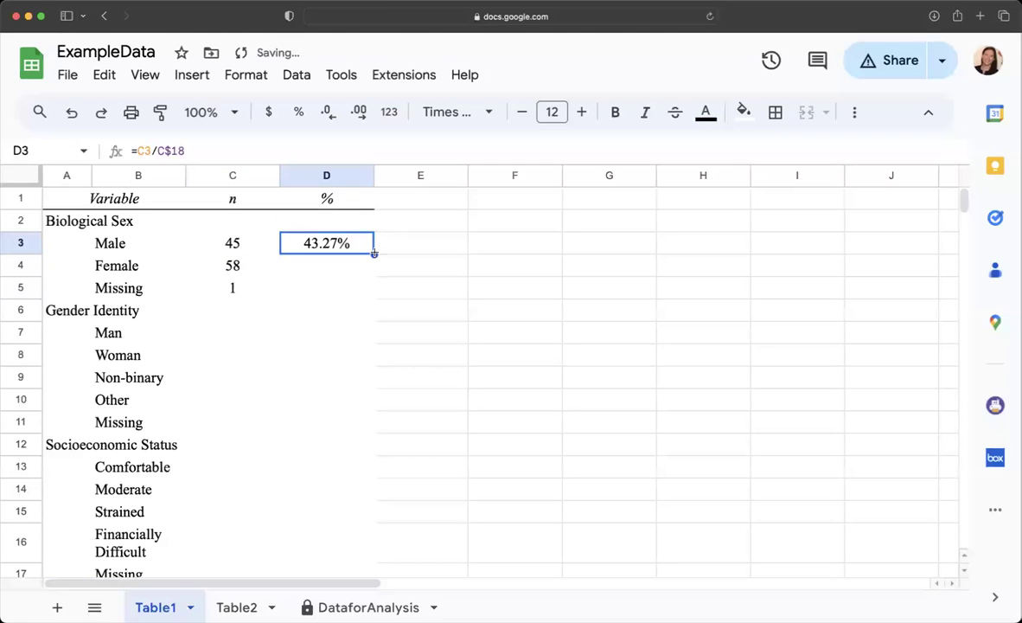
left_click_drag(374, 252, 368, 288)
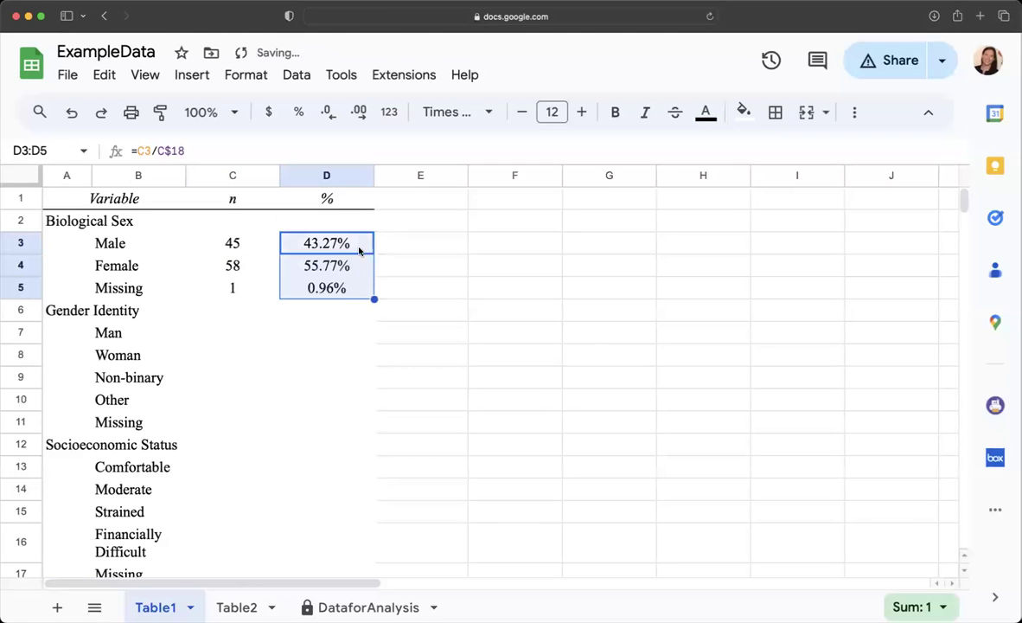
left_click(363, 270)
double_click(363, 268)
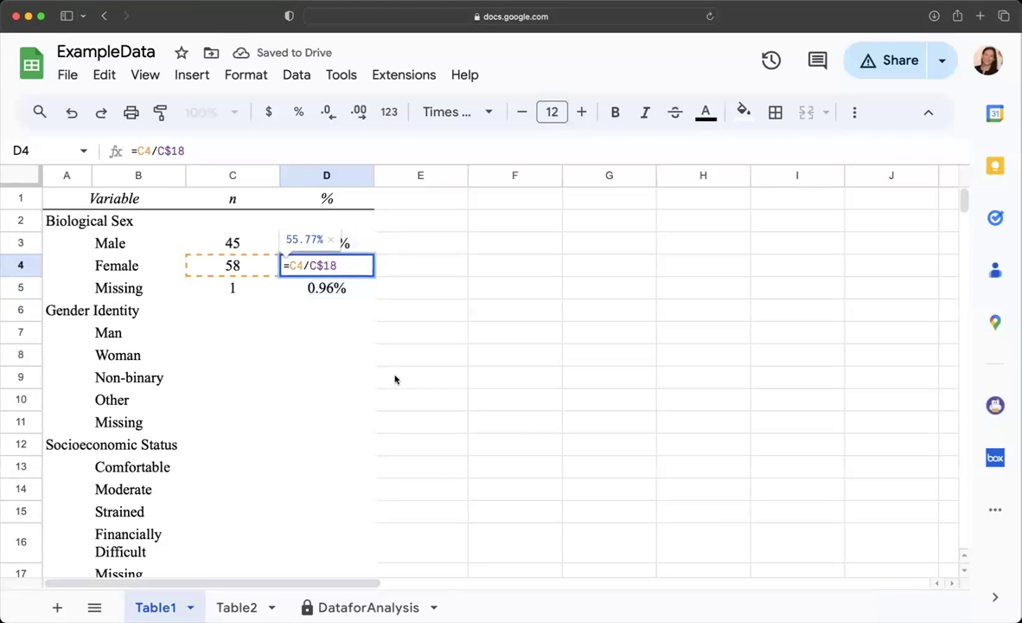
scroll(240, 380, "down", 5)
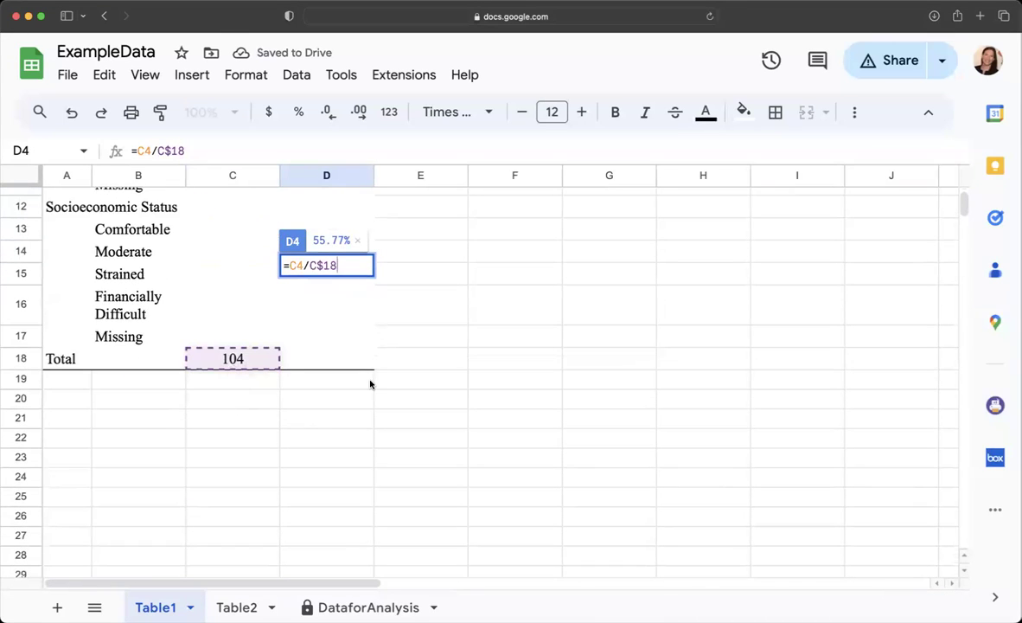
scroll(374, 346, "up", 5)
left_click(380, 290)
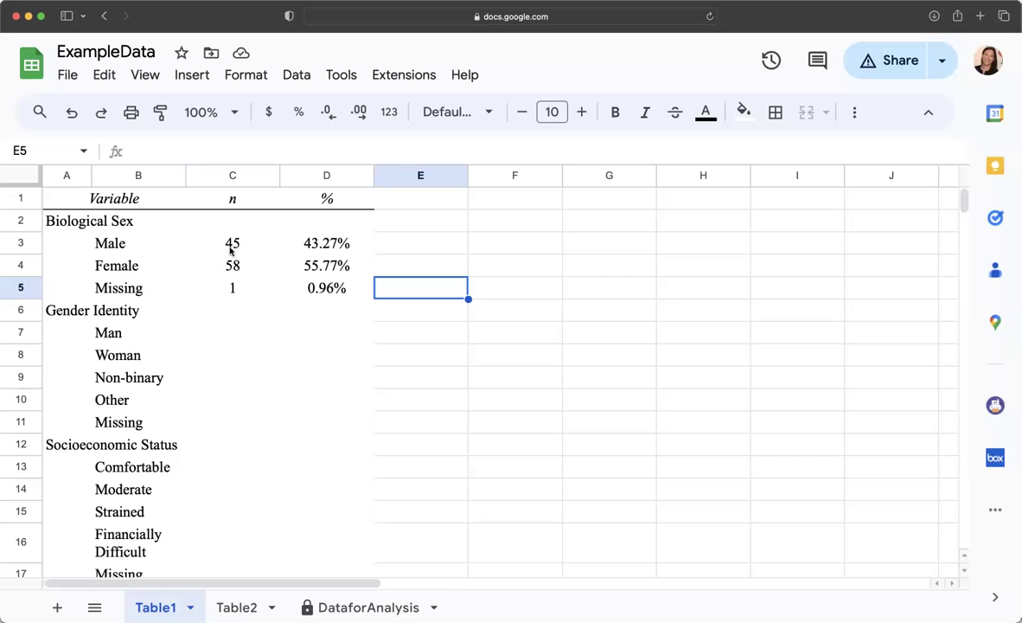
scroll(242, 415, "down", 5)
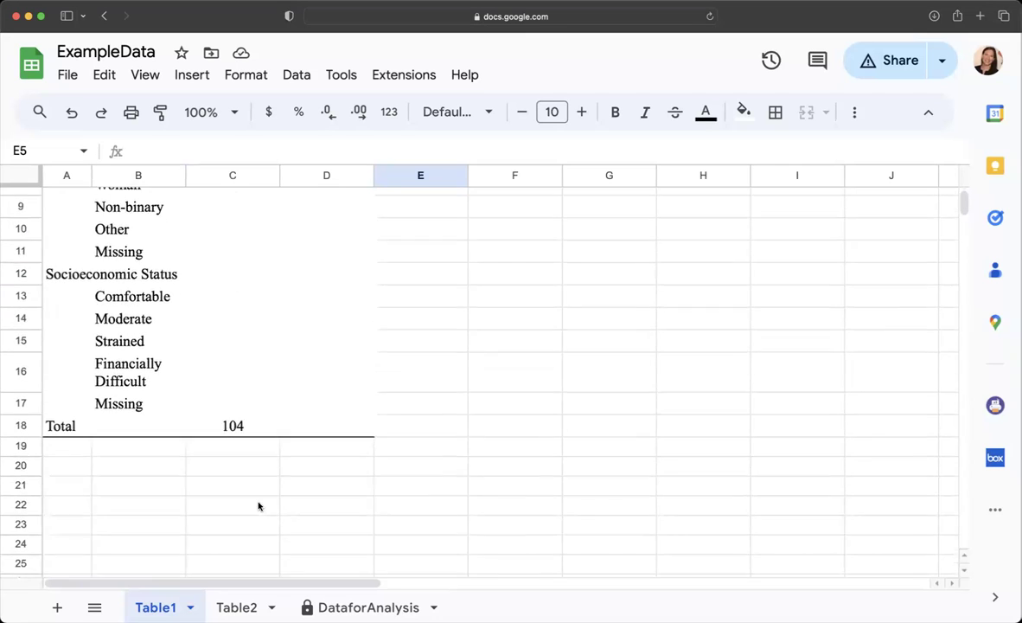
scroll(294, 389, "up", 5)
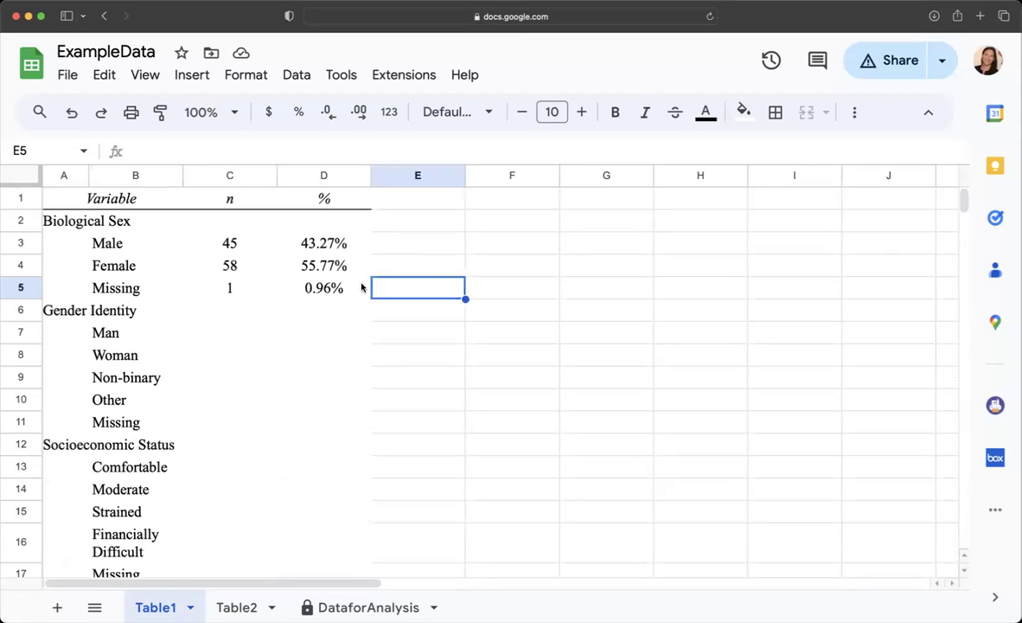
left_click(500, 221)
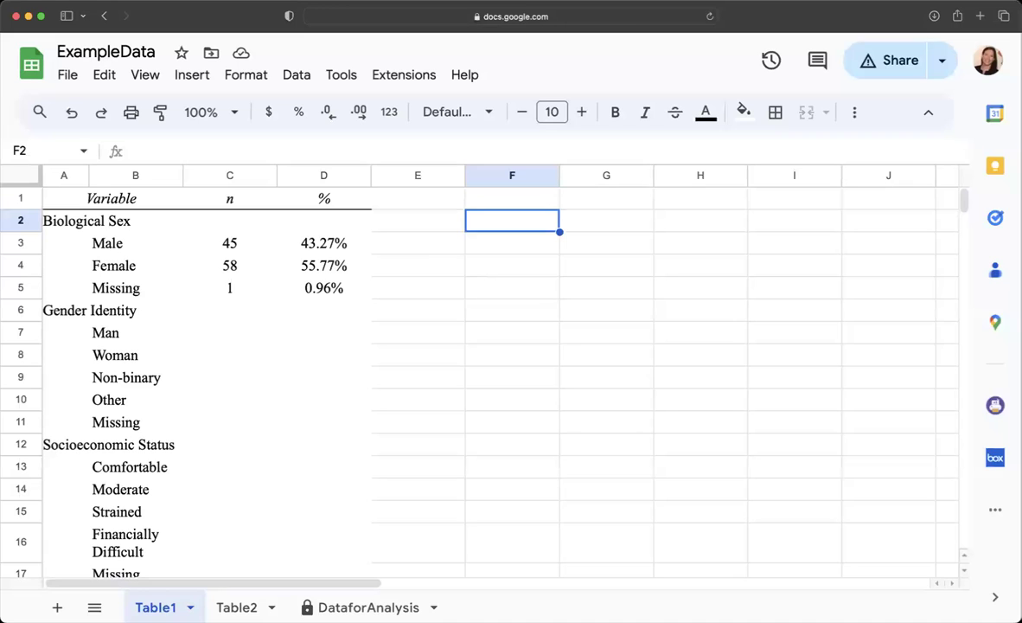